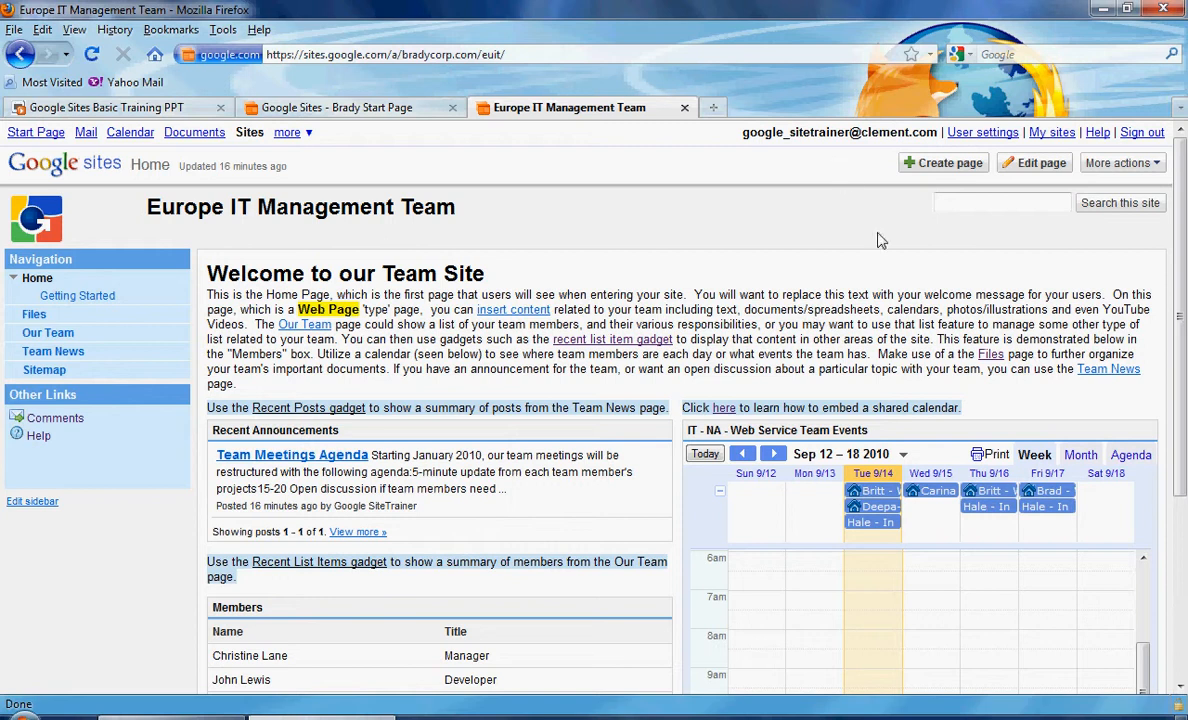
# Step: Start a new page from the Web Page template and name it Vendors
pyautogui.click(937, 170)
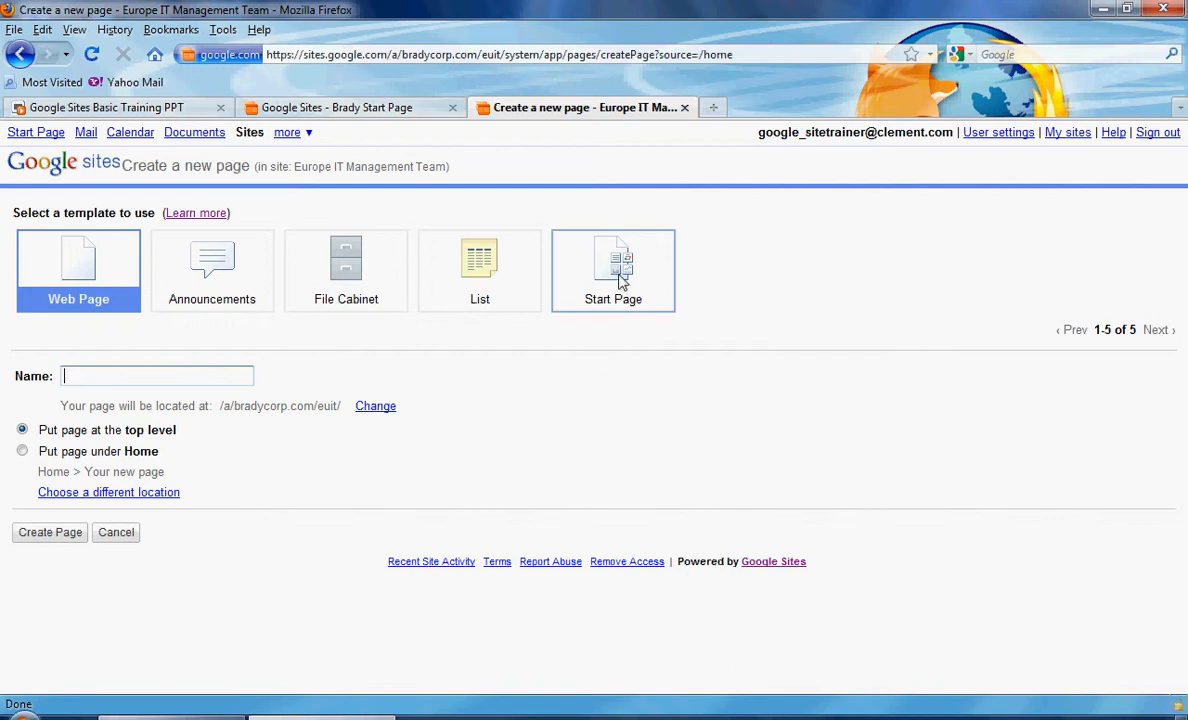
pyautogui.click(155, 377)
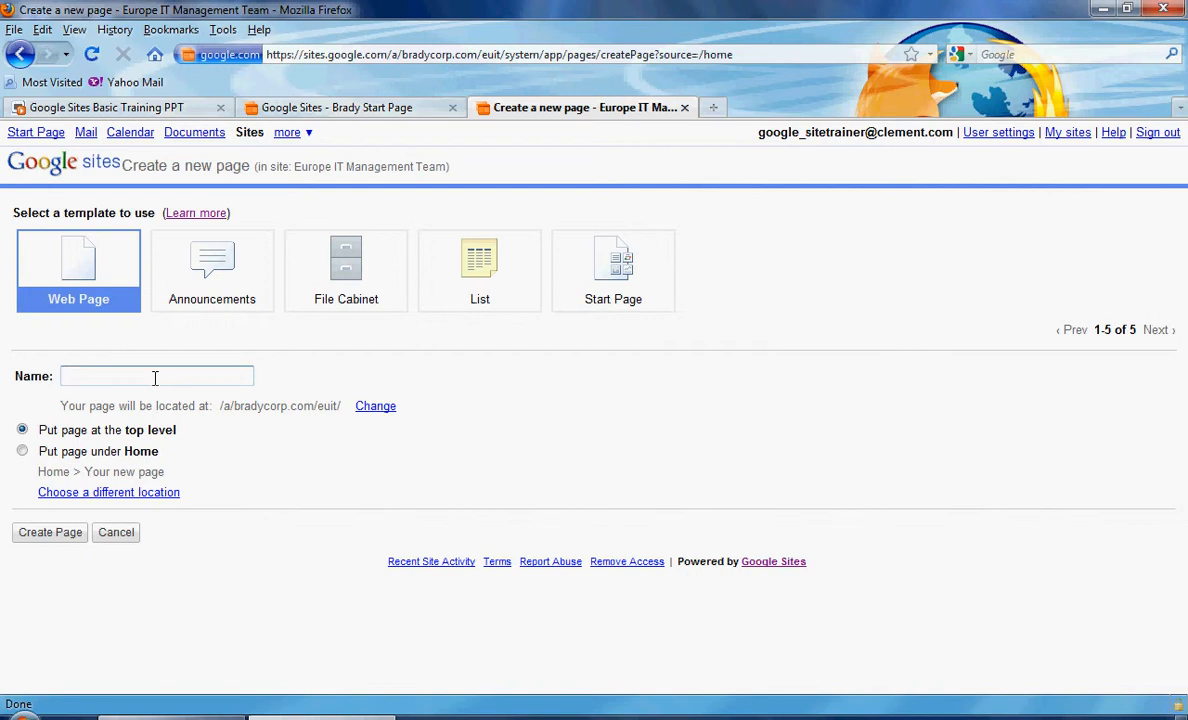
pyautogui.write('Vendors')
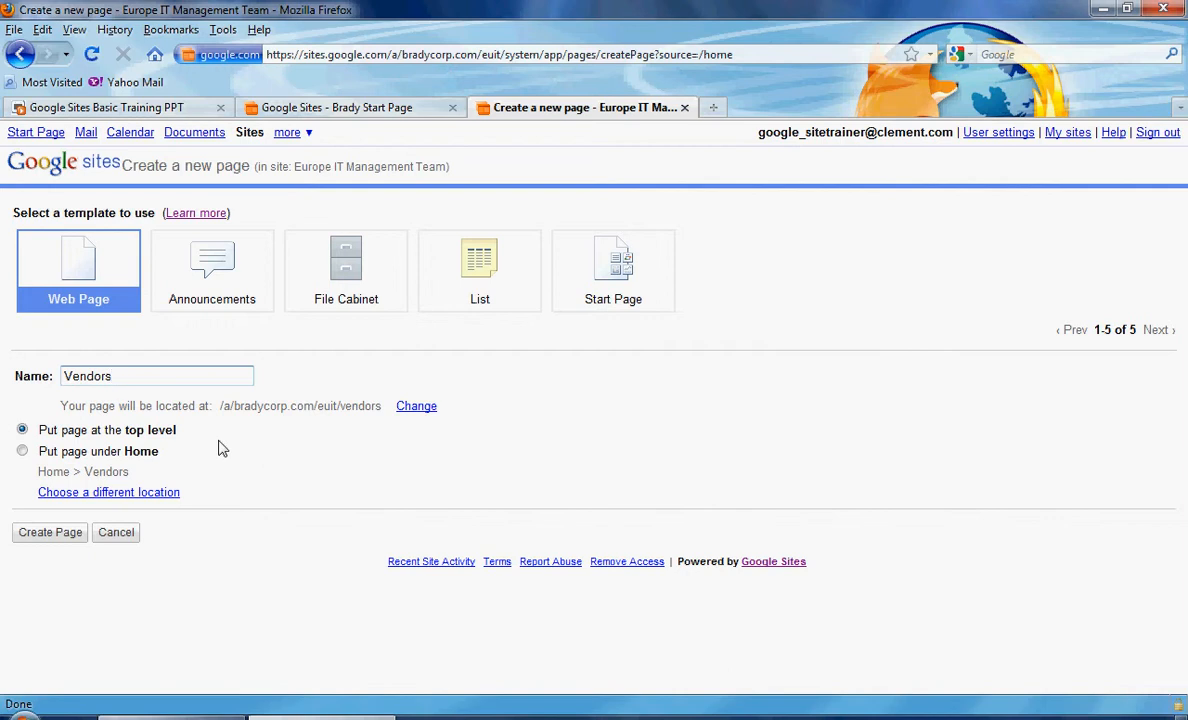
# Step: Set the new page's location under the Files page using the site map
pyautogui.click(22, 451)
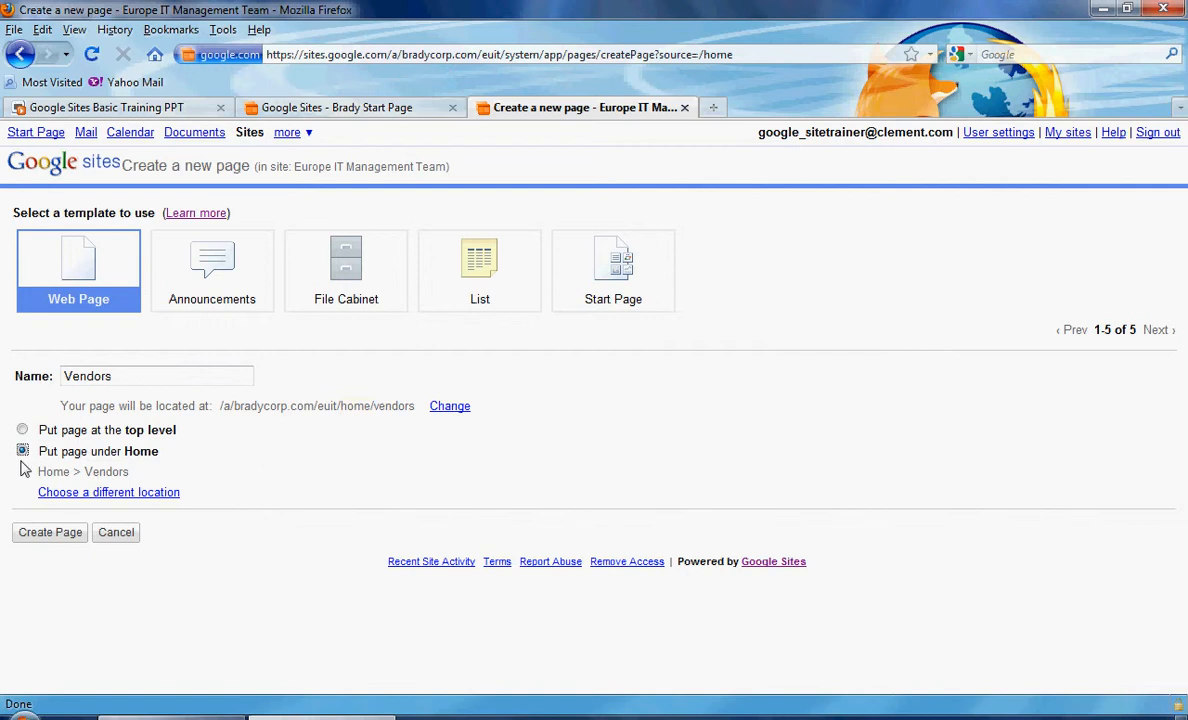
pyautogui.click(108, 493)
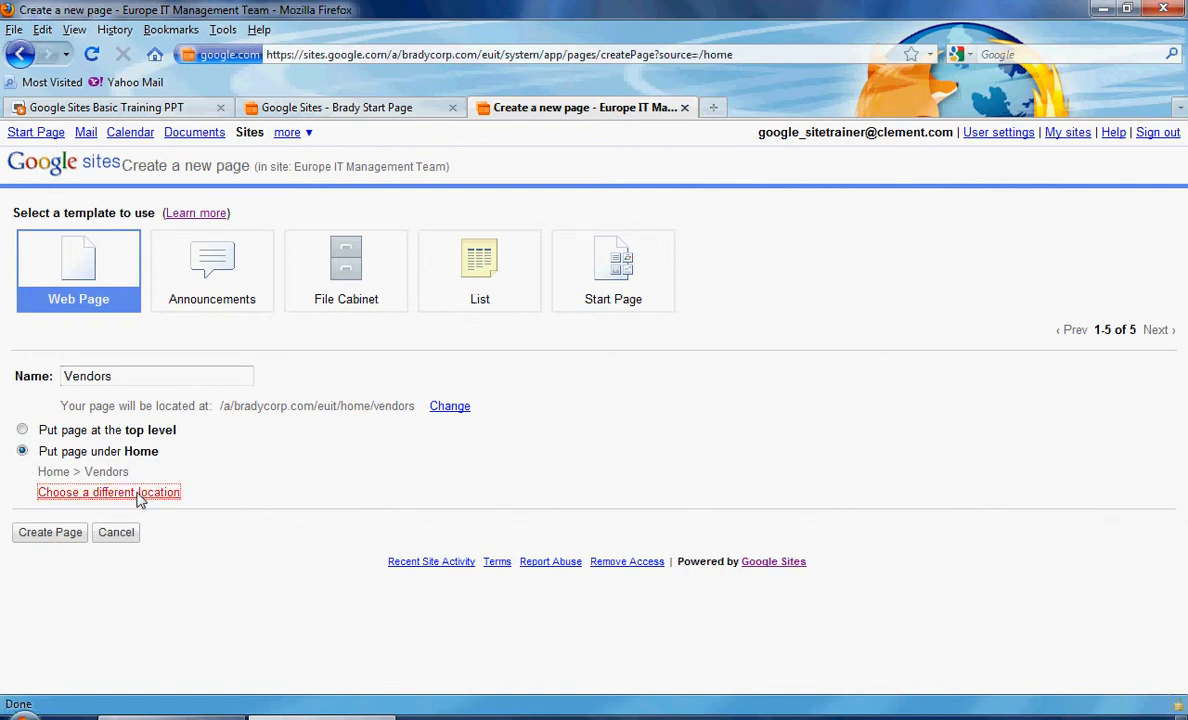
pyautogui.click(381, 328)
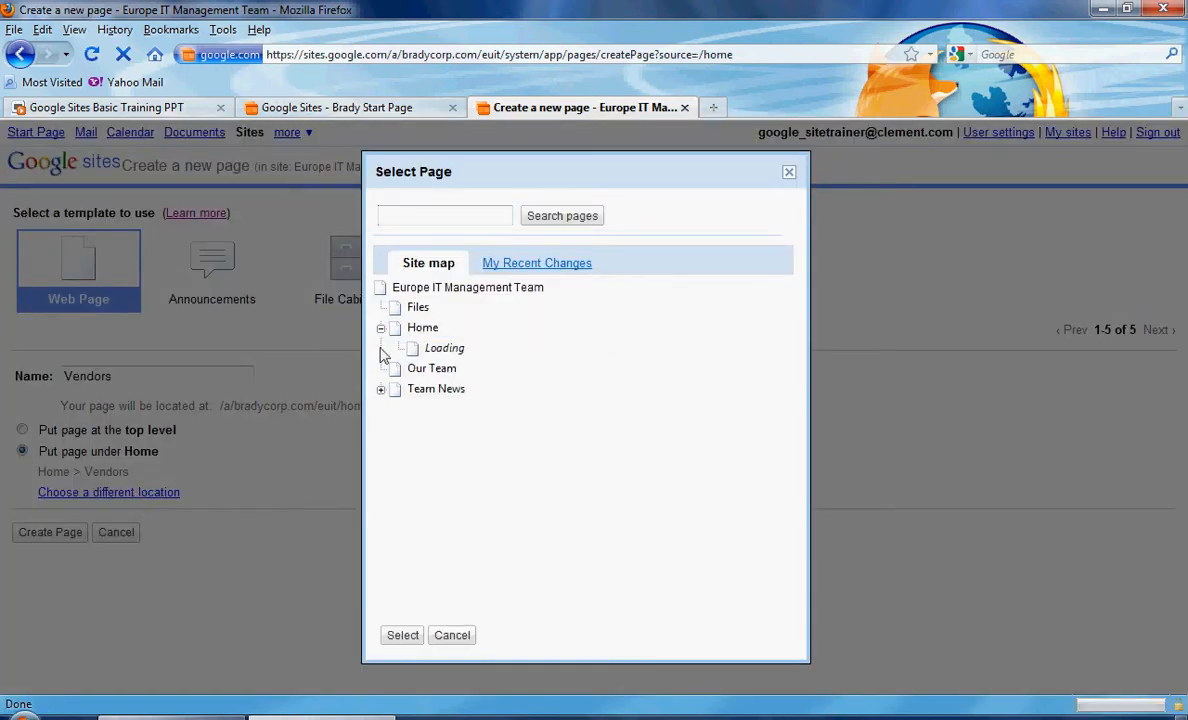
pyautogui.click(382, 390)
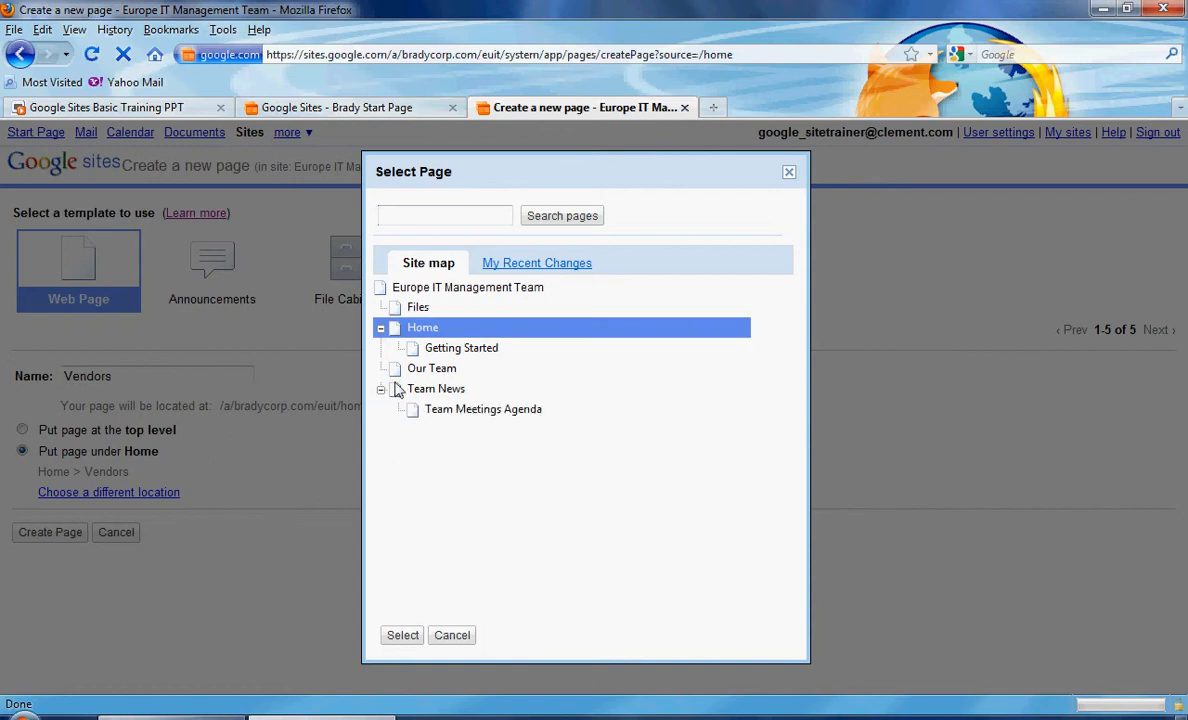
pyautogui.click(421, 307)
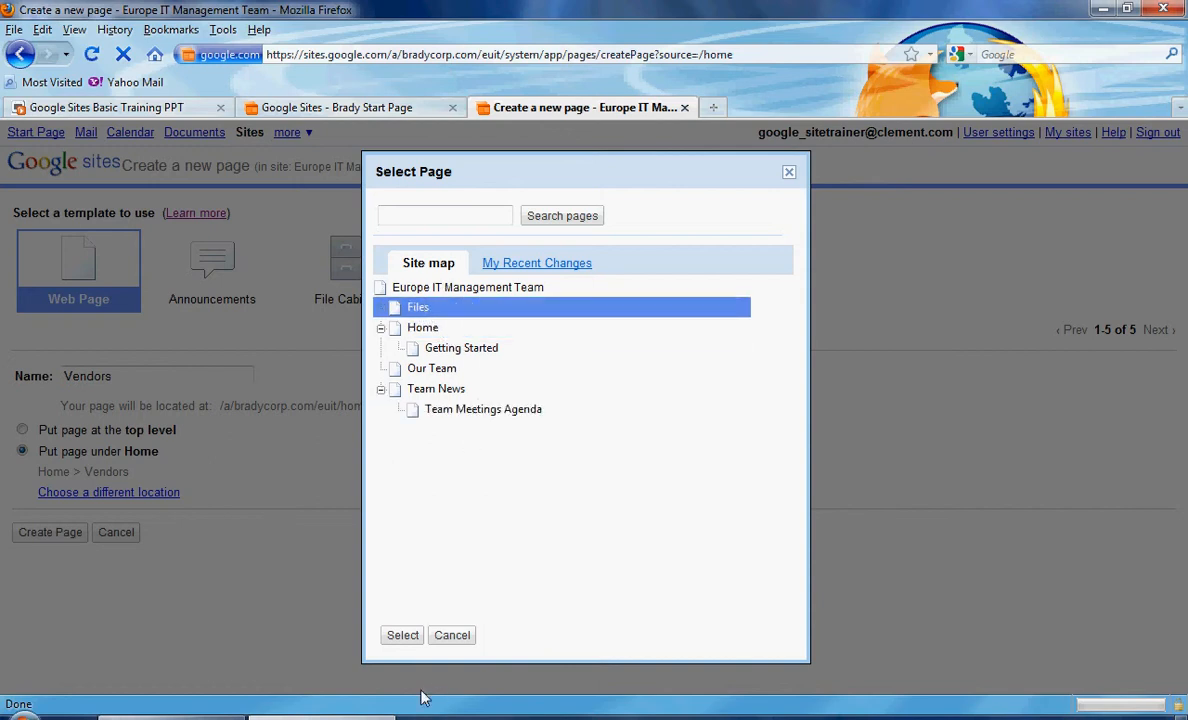
pyautogui.click(403, 635)
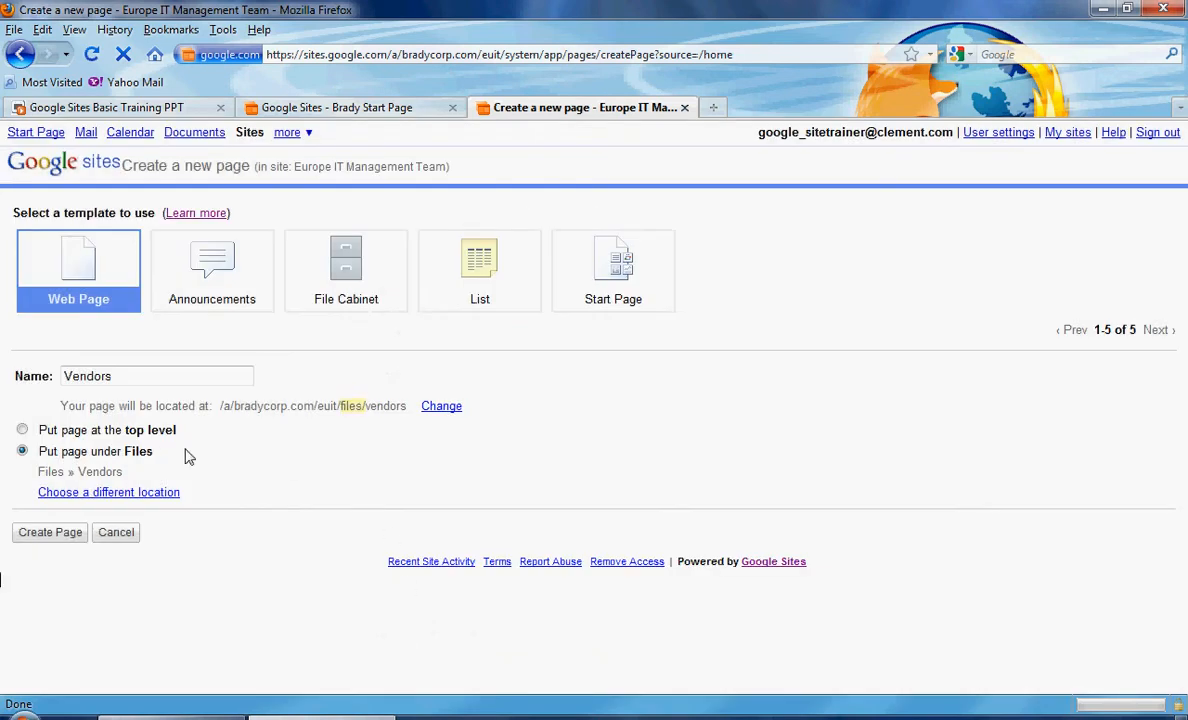
# Step: Put the Vendors page at the top level of the site and create it
pyautogui.click(23, 430)
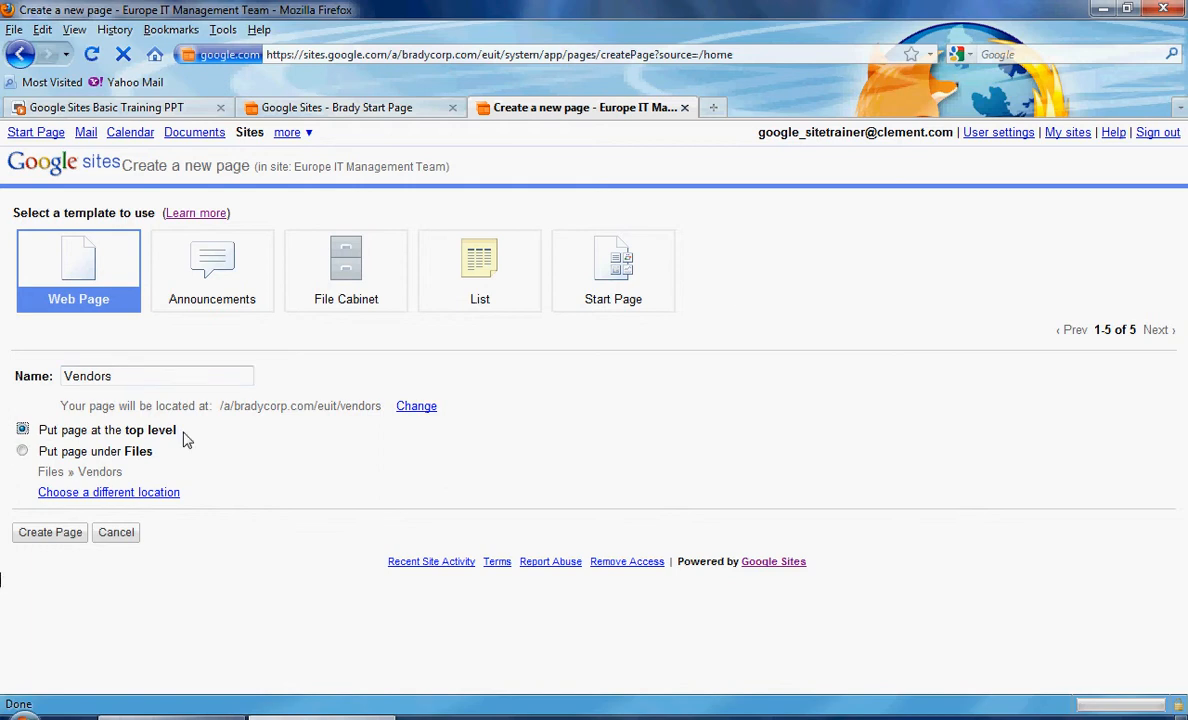
pyautogui.click(52, 540)
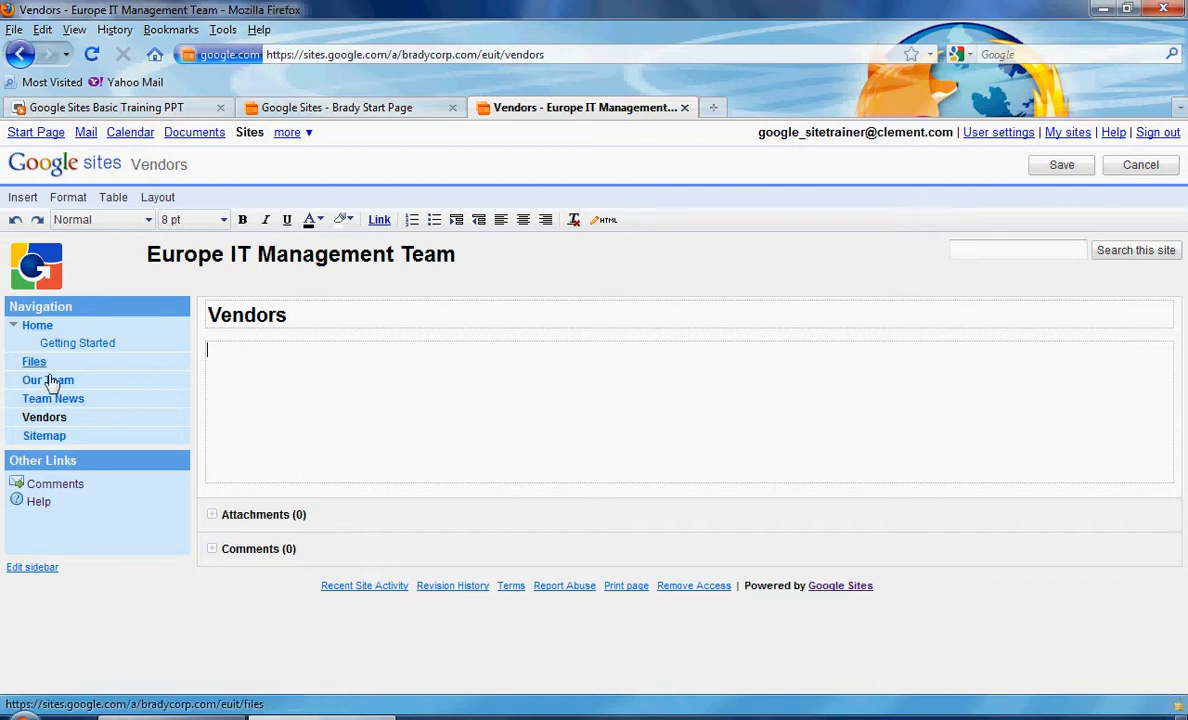
# Step: Change the page title to "Vendor Information"
pyautogui.moveTo(313, 312); pyautogui.dragTo(192, 307)
pyautogui.click(323, 313)
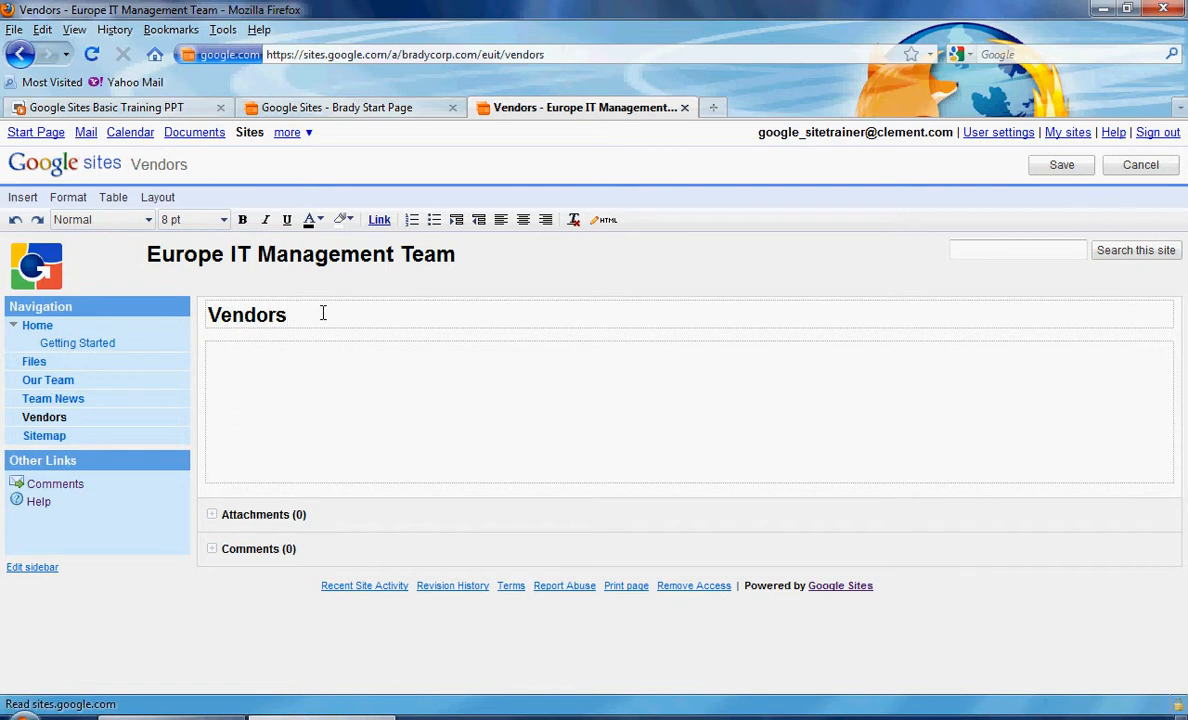
pyautogui.press('BackSpace')
pyautogui.write('Information')
# Step: Enter the text "Google Website" in the page body
pyautogui.click(255, 369)
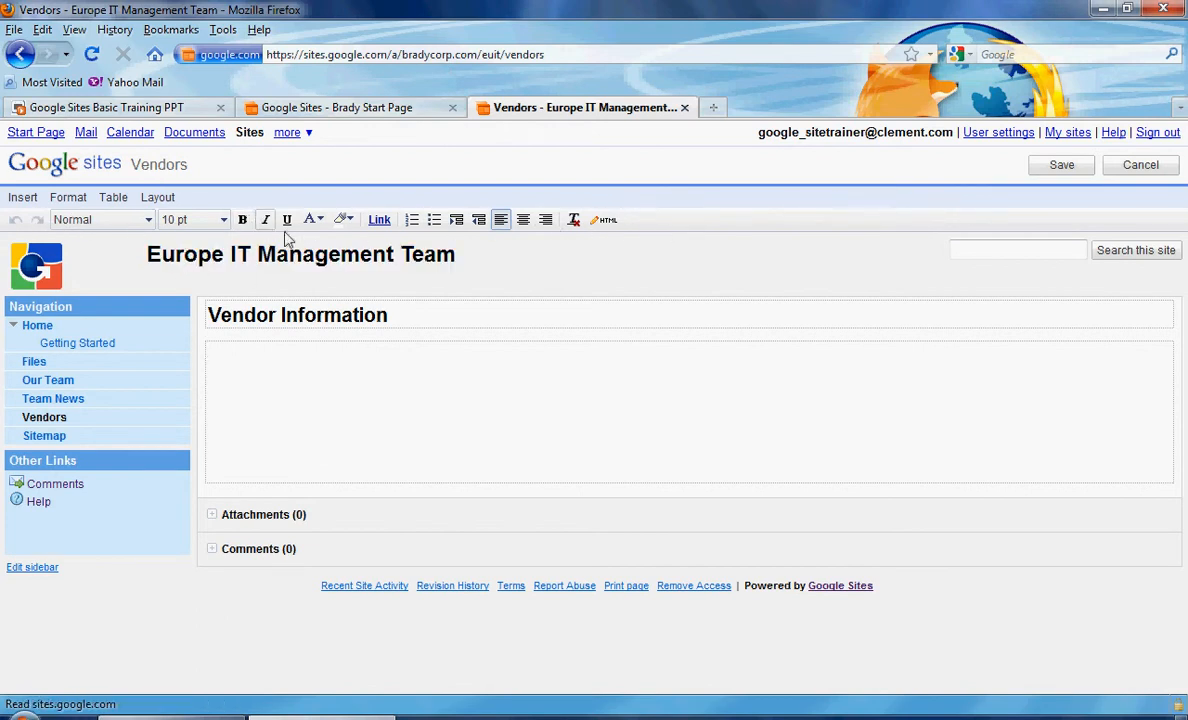
pyautogui.click(343, 219)
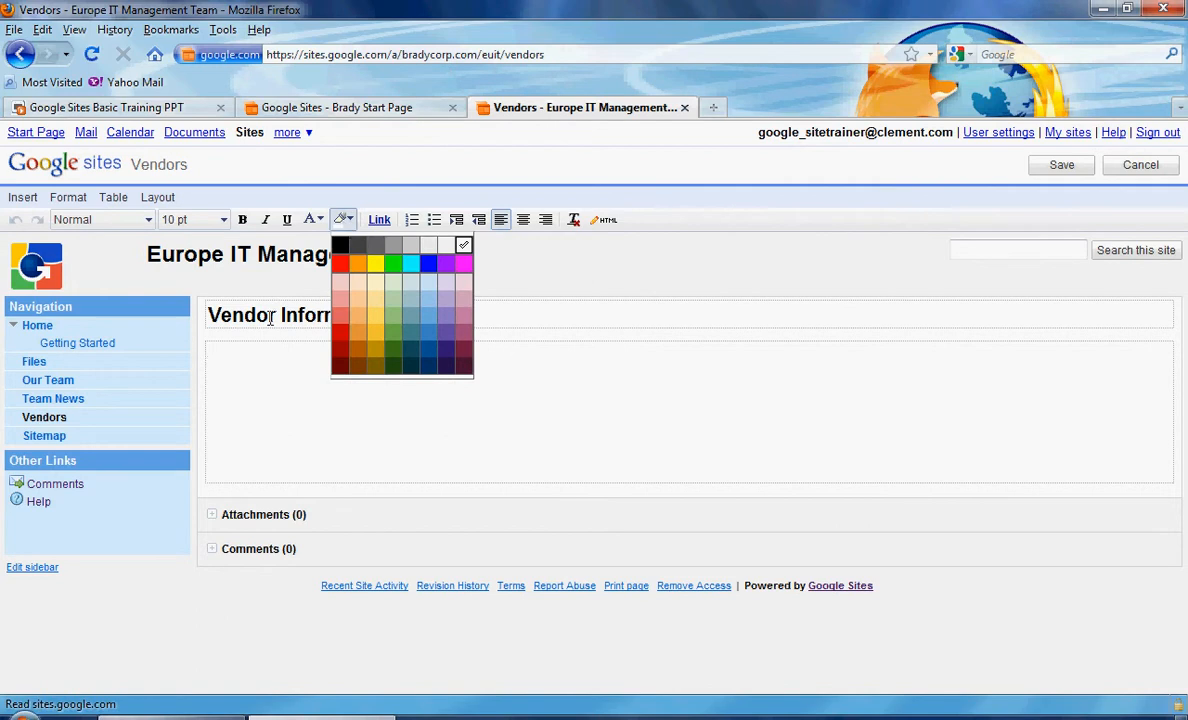
pyautogui.click(269, 388)
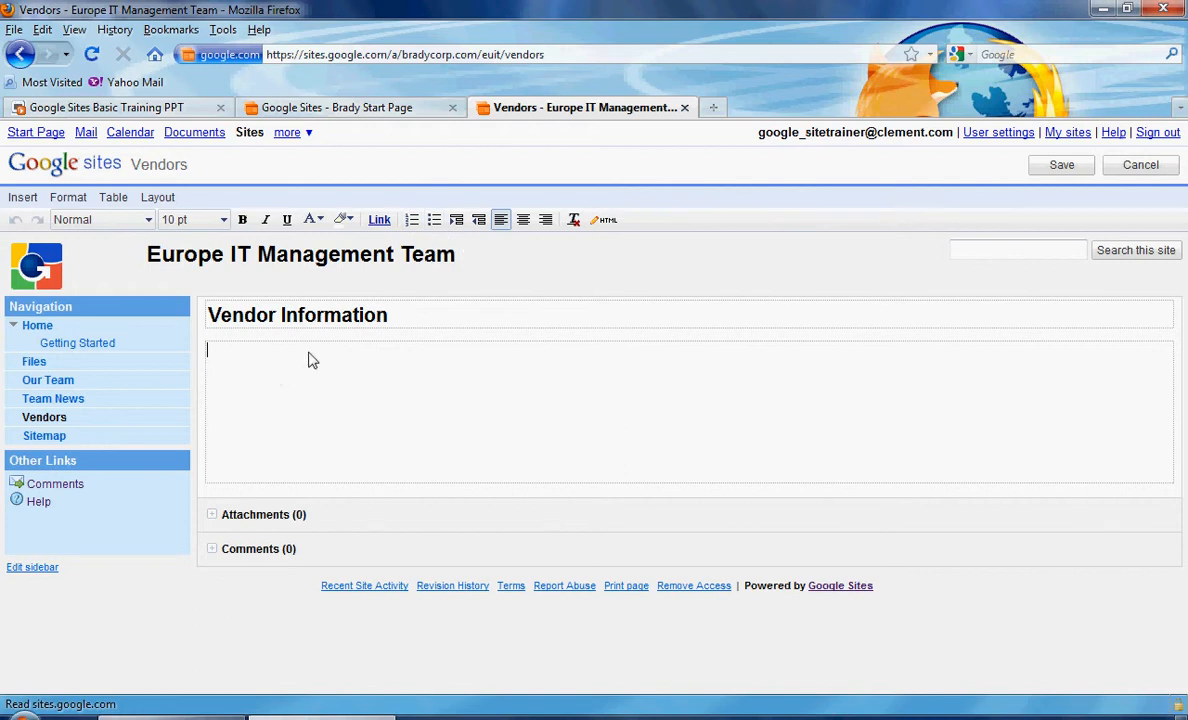
pyautogui.write('Google Websites')
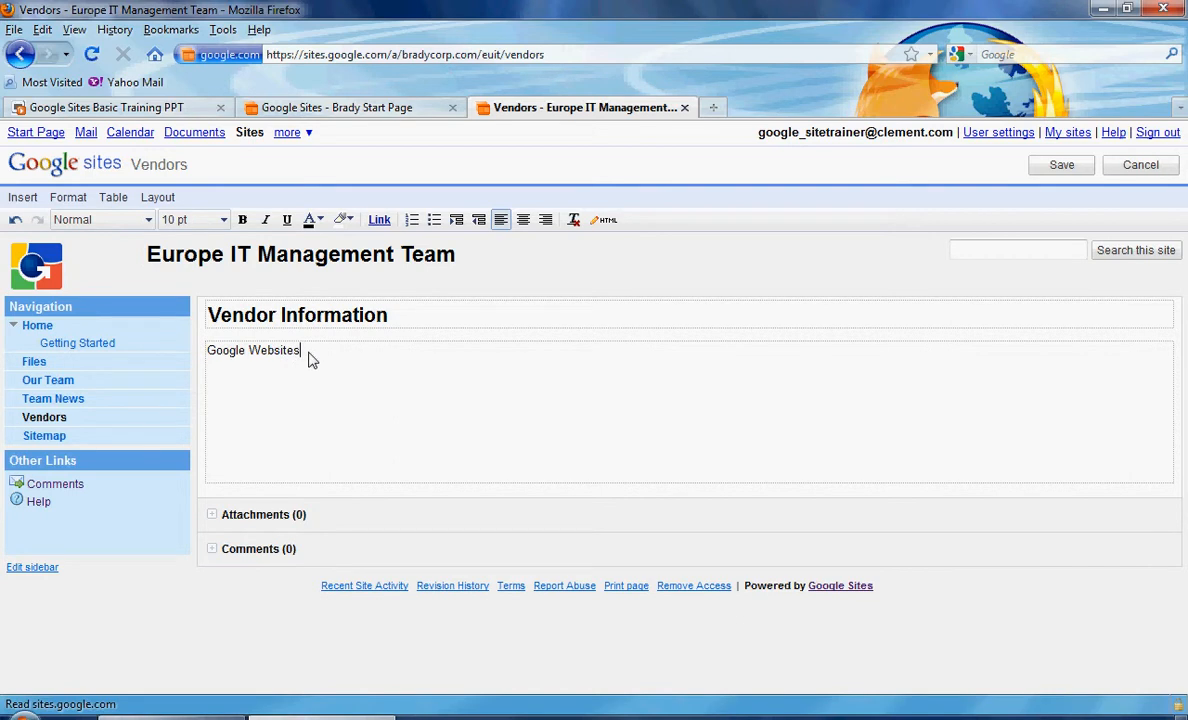
pyautogui.press('BackSpace')
# Step: Format the "Google Website" text as bold and blue
pyautogui.moveTo(306, 356); pyautogui.dragTo(196, 340)
pyautogui.click(242, 221)
pyautogui.click(320, 222)
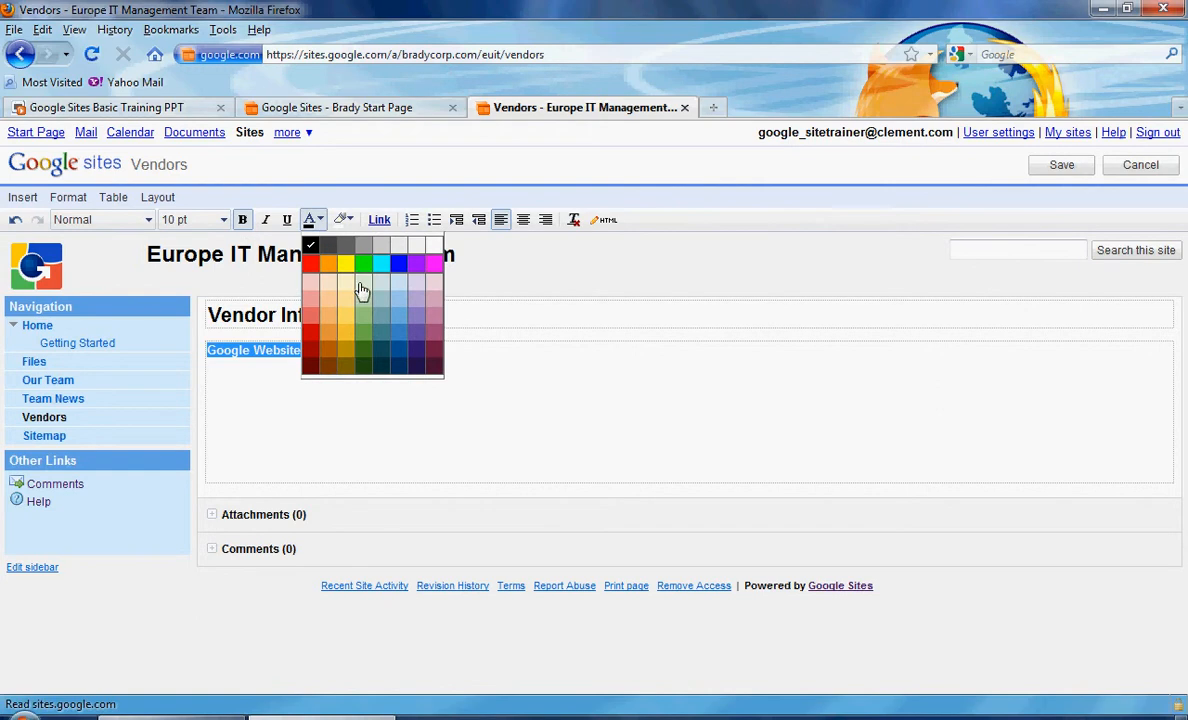
pyautogui.click(399, 264)
pyautogui.click(305, 414)
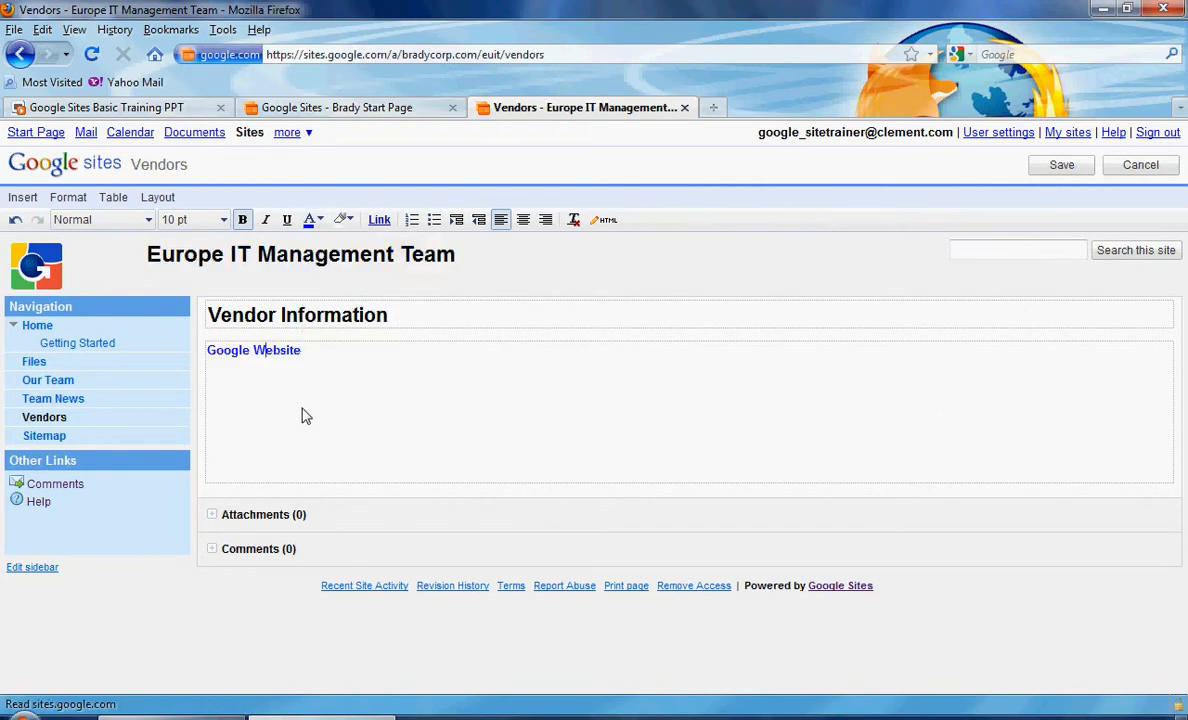
pyautogui.click(311, 357)
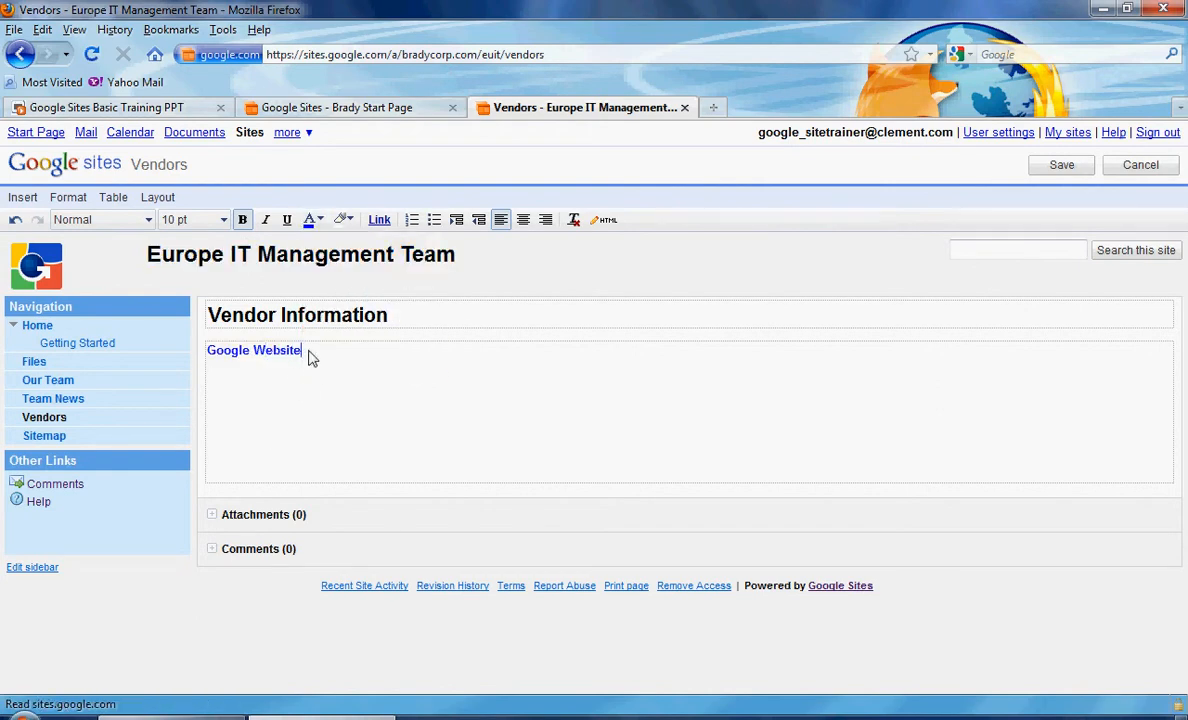
pyautogui.click(208, 352)
pyautogui.moveTo(220, 353); pyautogui.dragTo(329, 352)
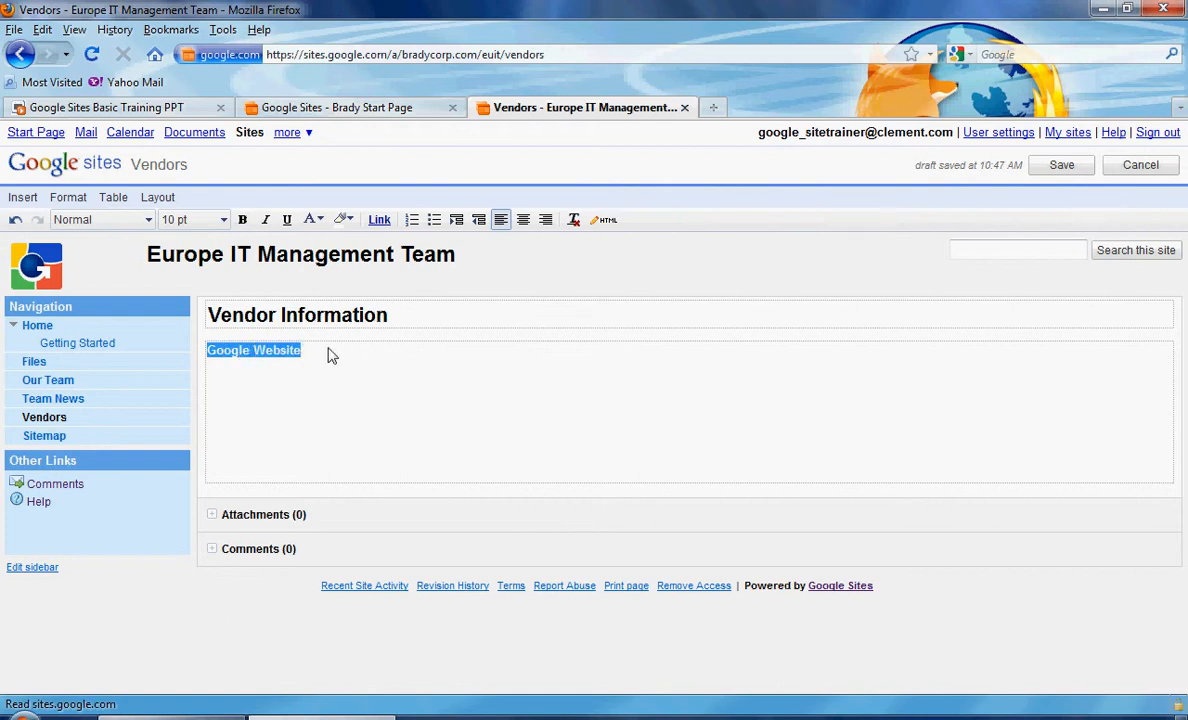
pyautogui.click(379, 220)
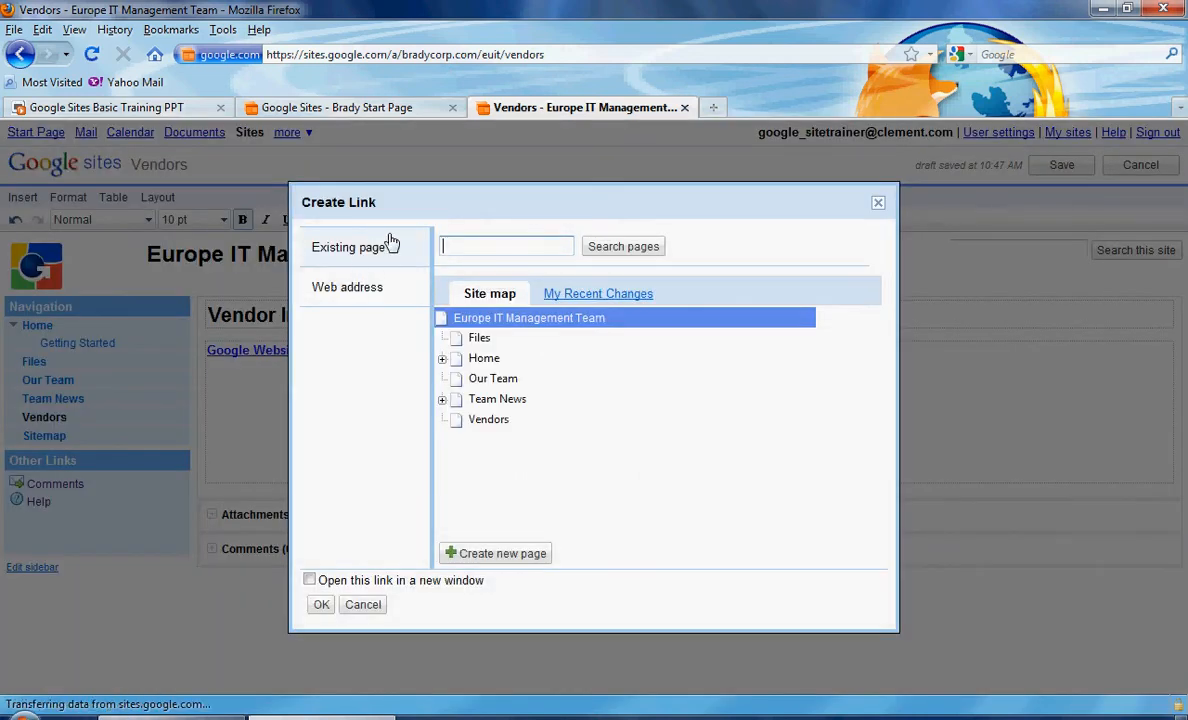
pyautogui.click(362, 287)
pyautogui.click(397, 258)
pyautogui.click(345, 285)
pyautogui.click(512, 263)
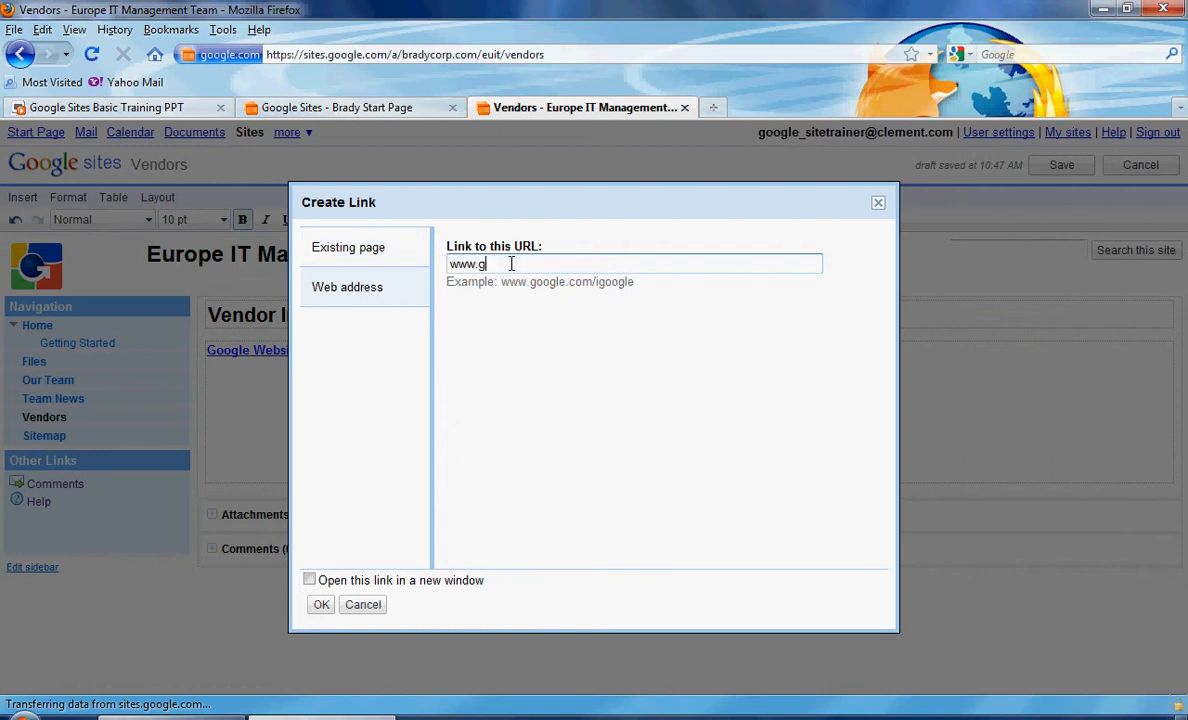
pyautogui.write('ogle.com')
pyautogui.click(310, 580)
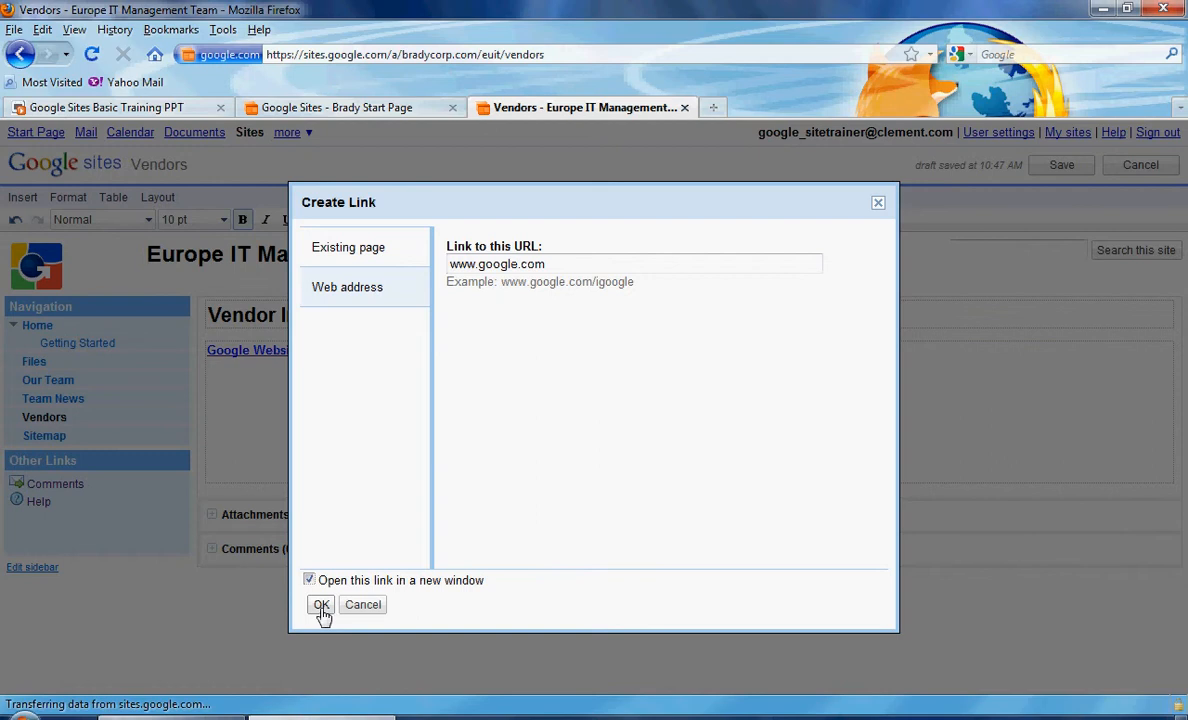
pyautogui.click(321, 606)
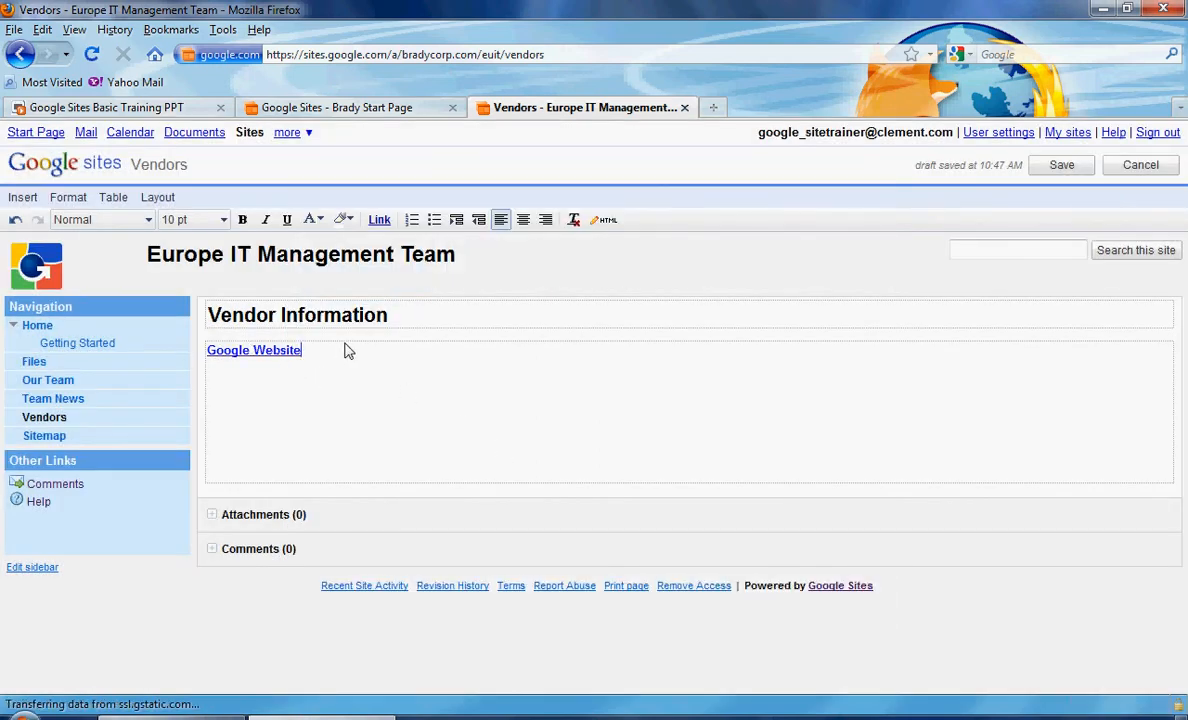
# Step: Add the lines One, Two and Three below the link and format them as a bulleted list
pyautogui.press('Return')
pyautogui.write('Two')
pyautogui.moveTo(243, 400); pyautogui.dragTo(192, 372)
pyautogui.click(434, 221)
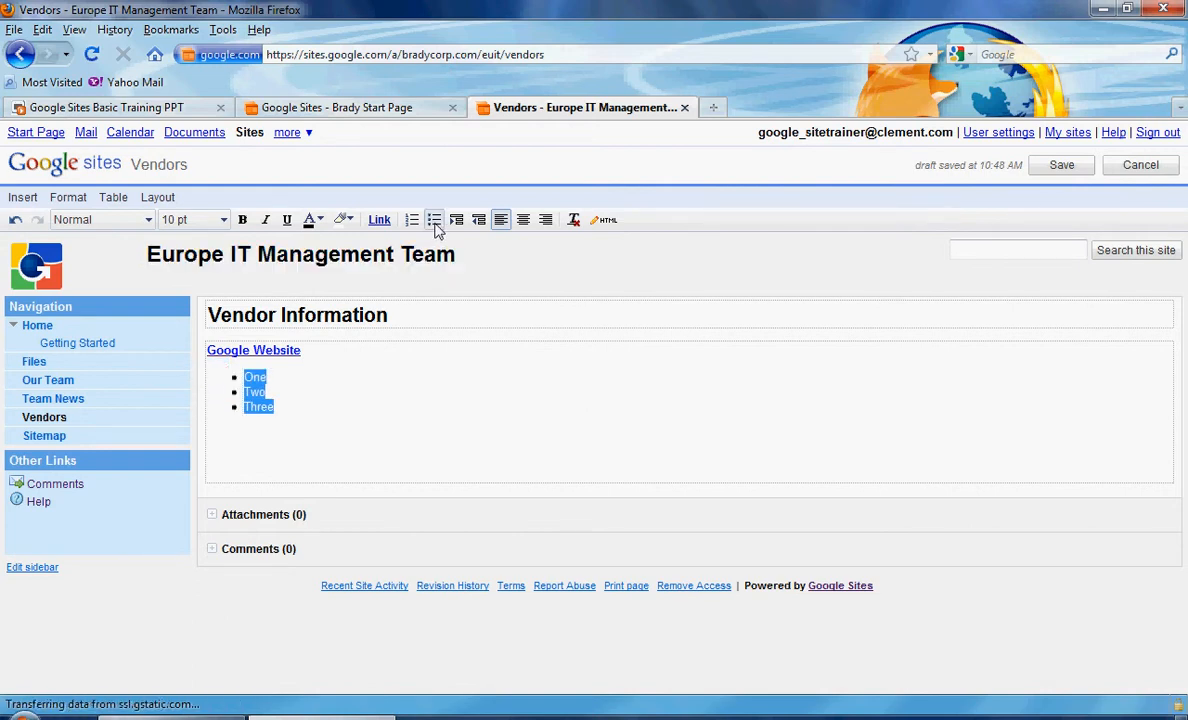
pyautogui.click(298, 421)
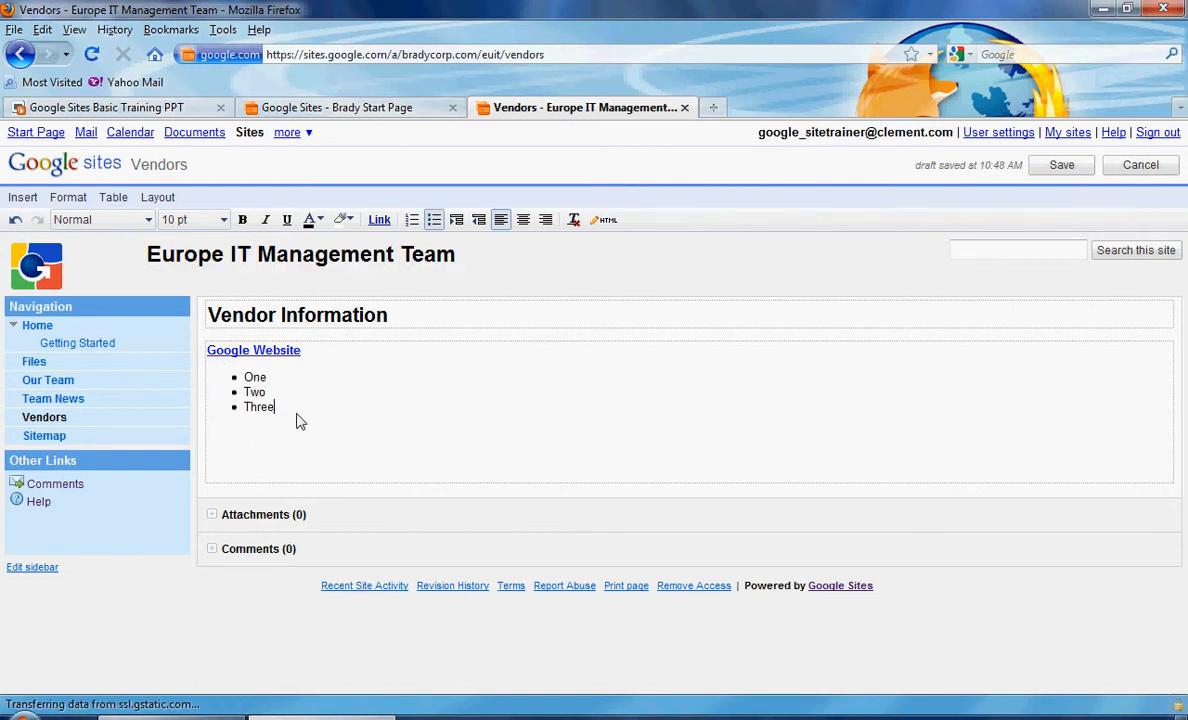
# Step: End the bulleted list and insert a horizontal line below it
pyautogui.press('BackSpace')
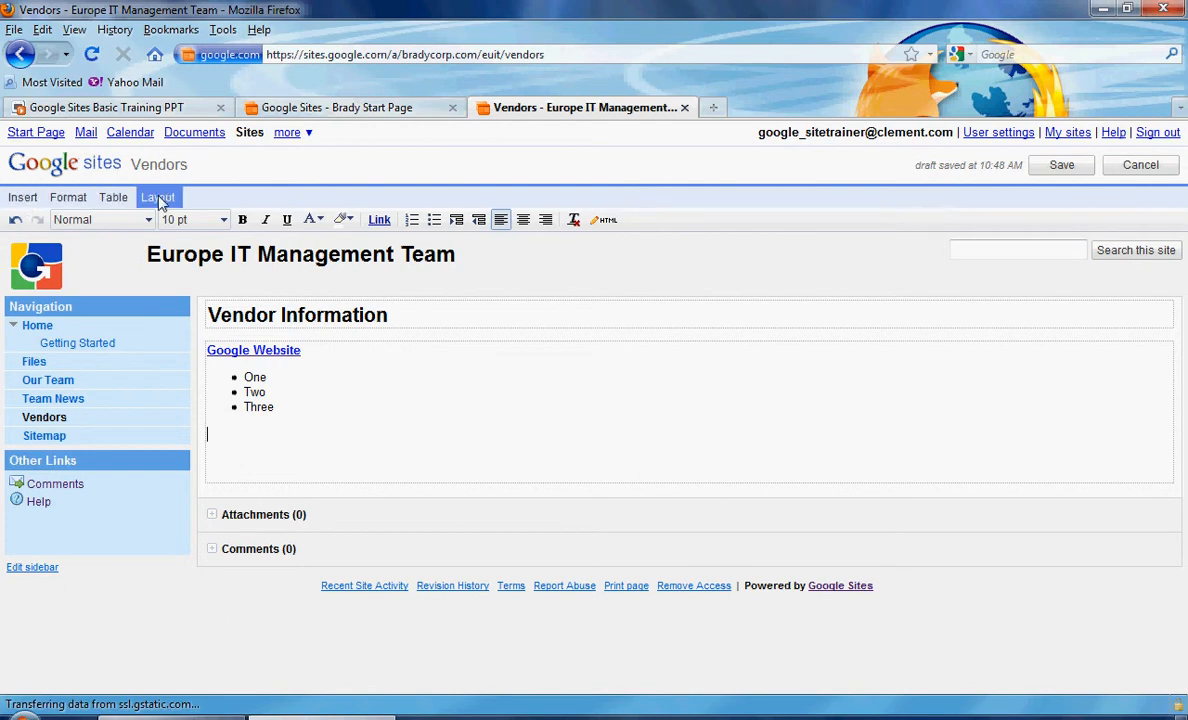
pyautogui.click(27, 202)
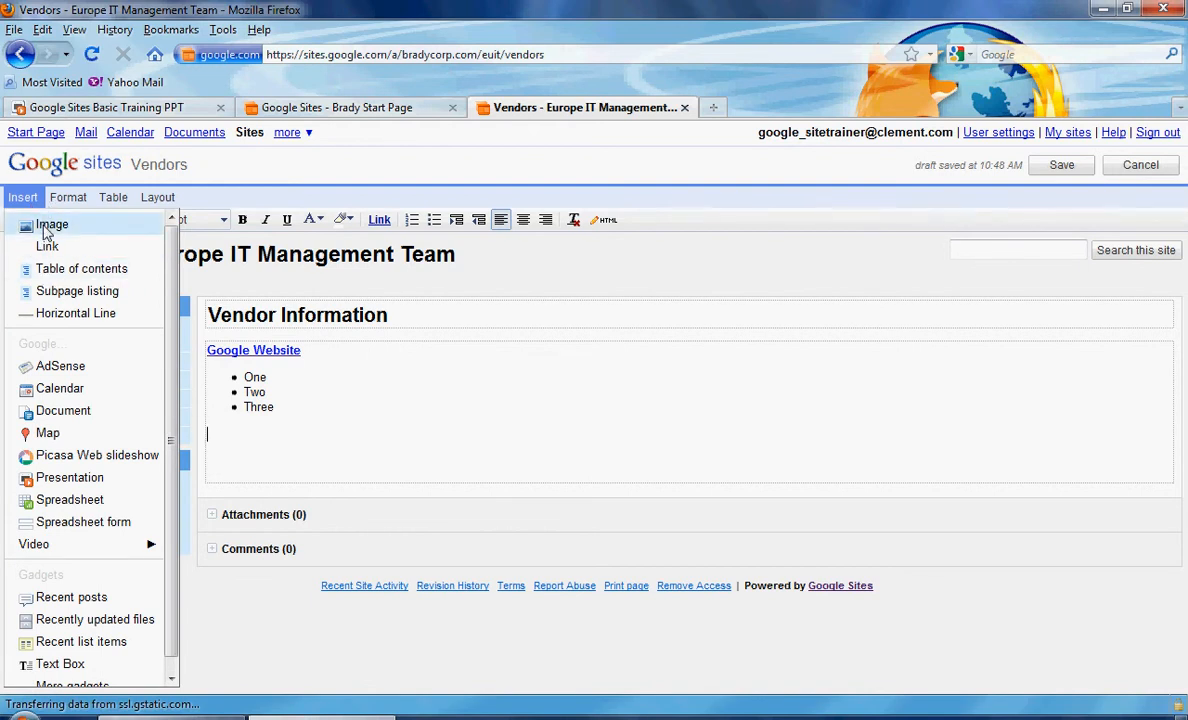
pyautogui.click(46, 313)
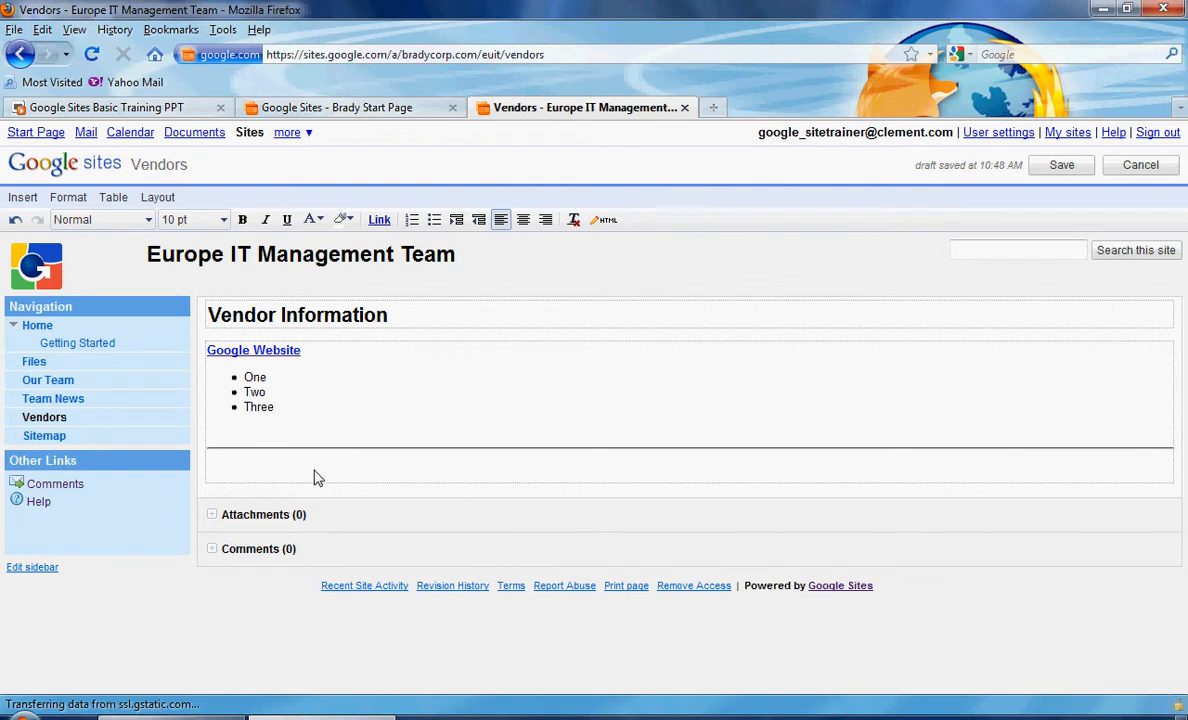
# Step: Insert the "IT - NA - Web Service Team Events" Google calendar below the horizontal line, keeping the default display options
pyautogui.click(24, 196)
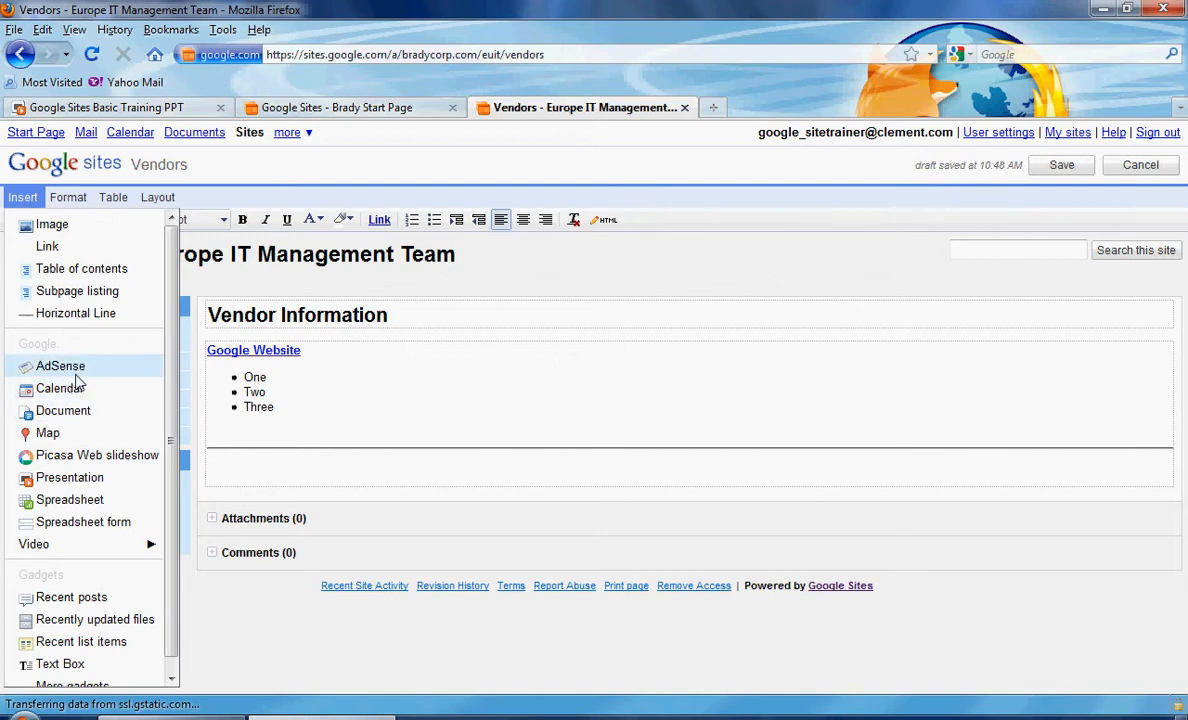
pyautogui.click(127, 392)
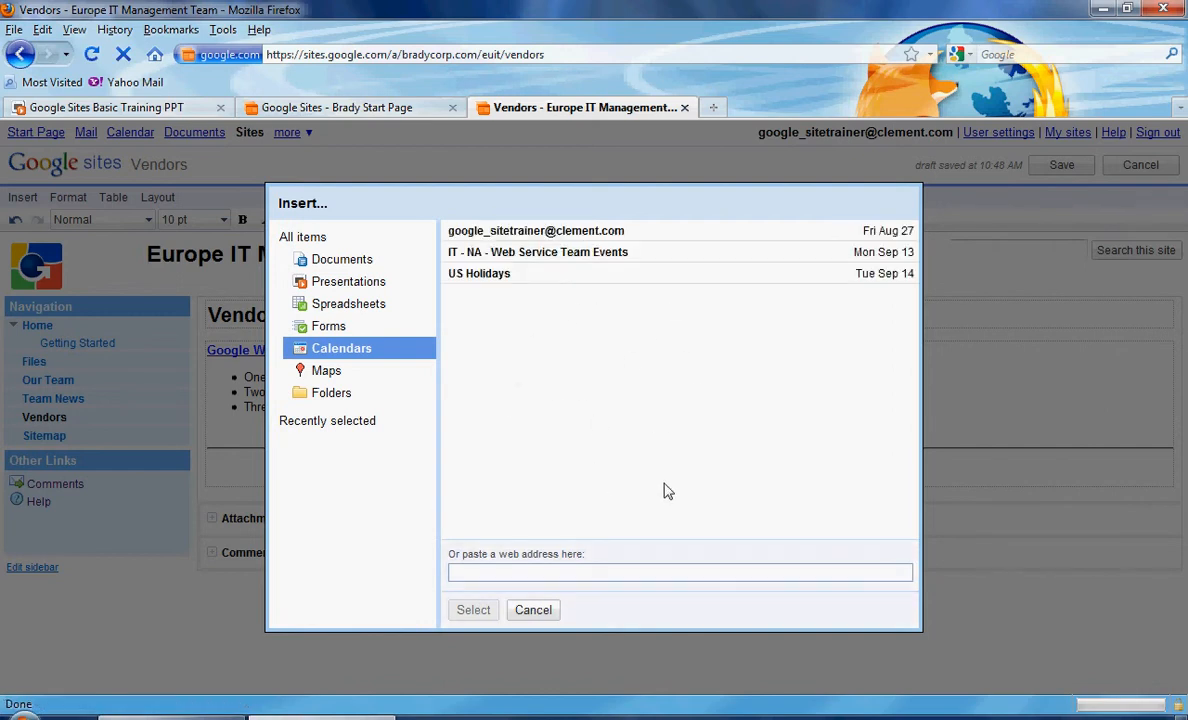
pyautogui.click(603, 262)
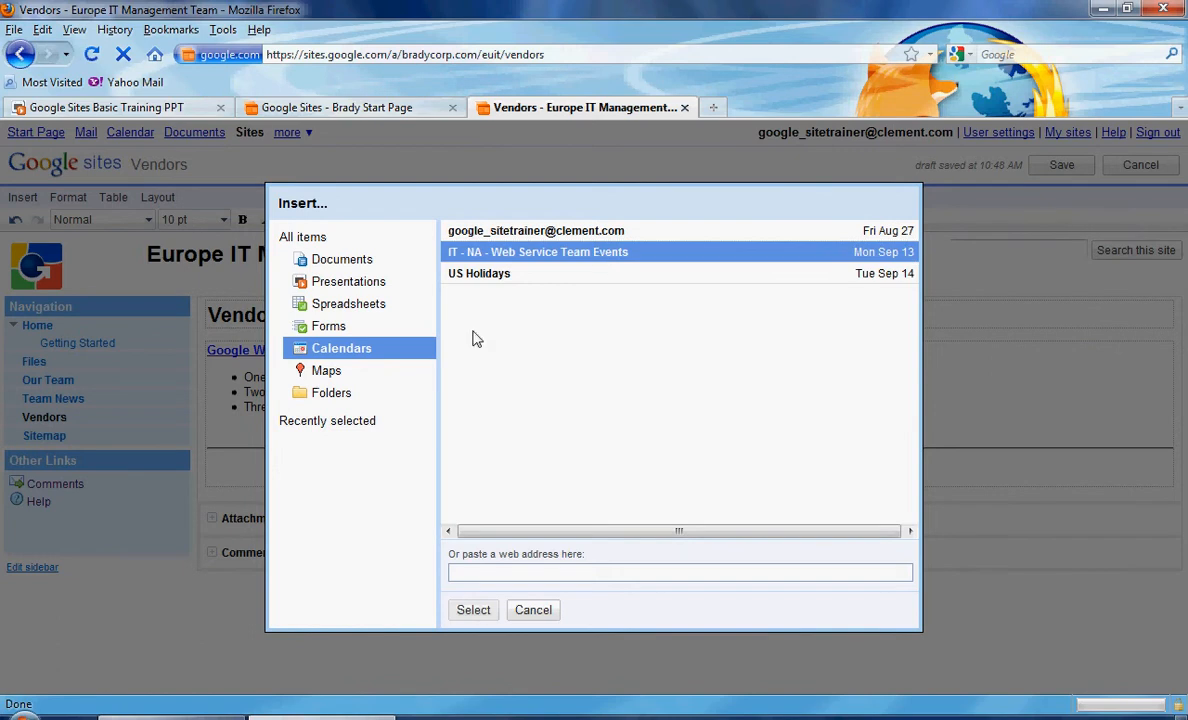
pyautogui.click(486, 612)
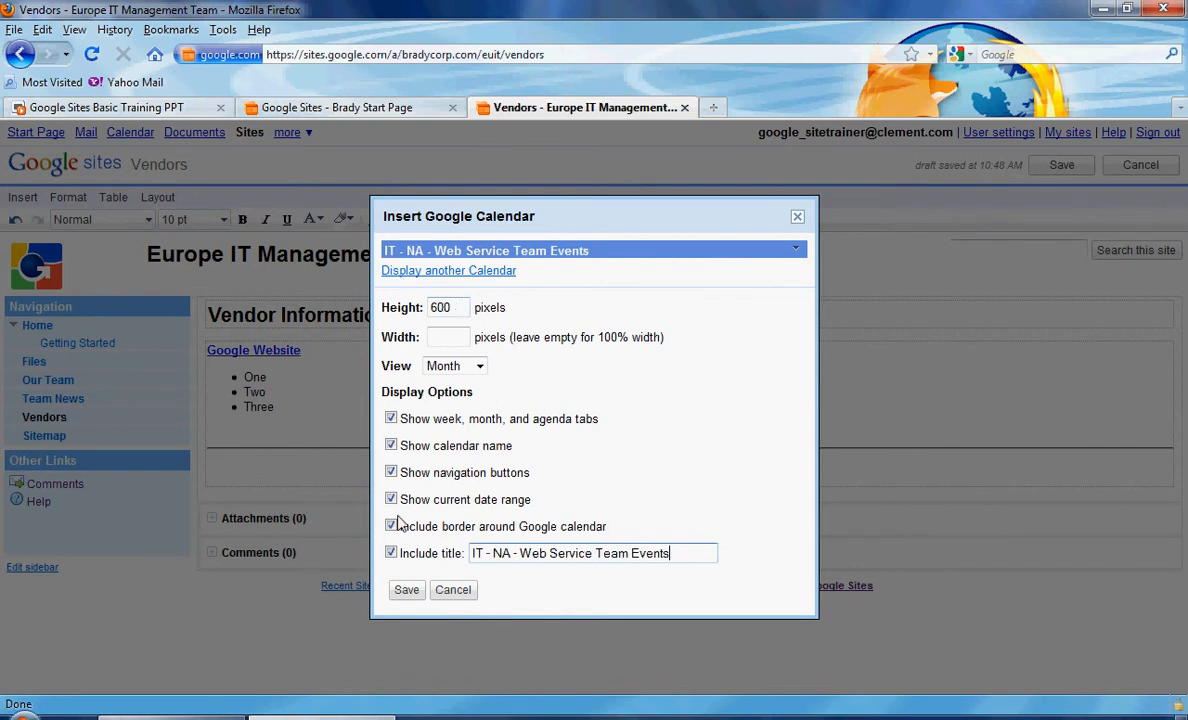
pyautogui.click(406, 589)
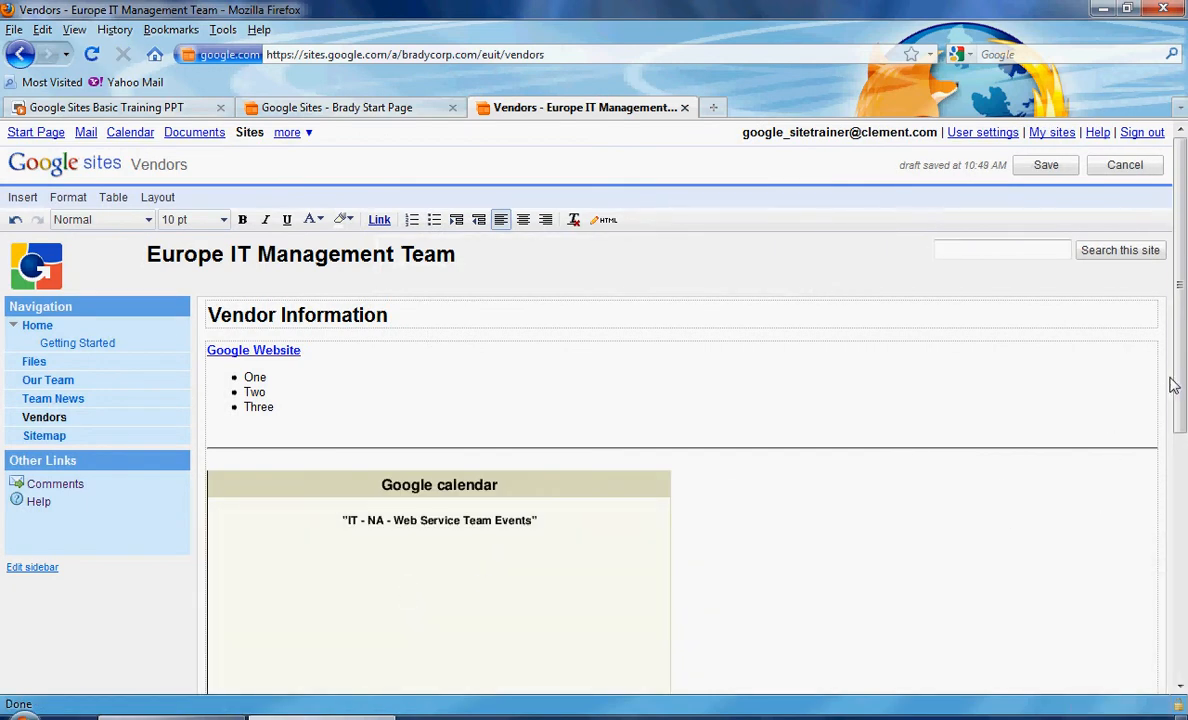
pyautogui.scroll(-3, 1183, 352)
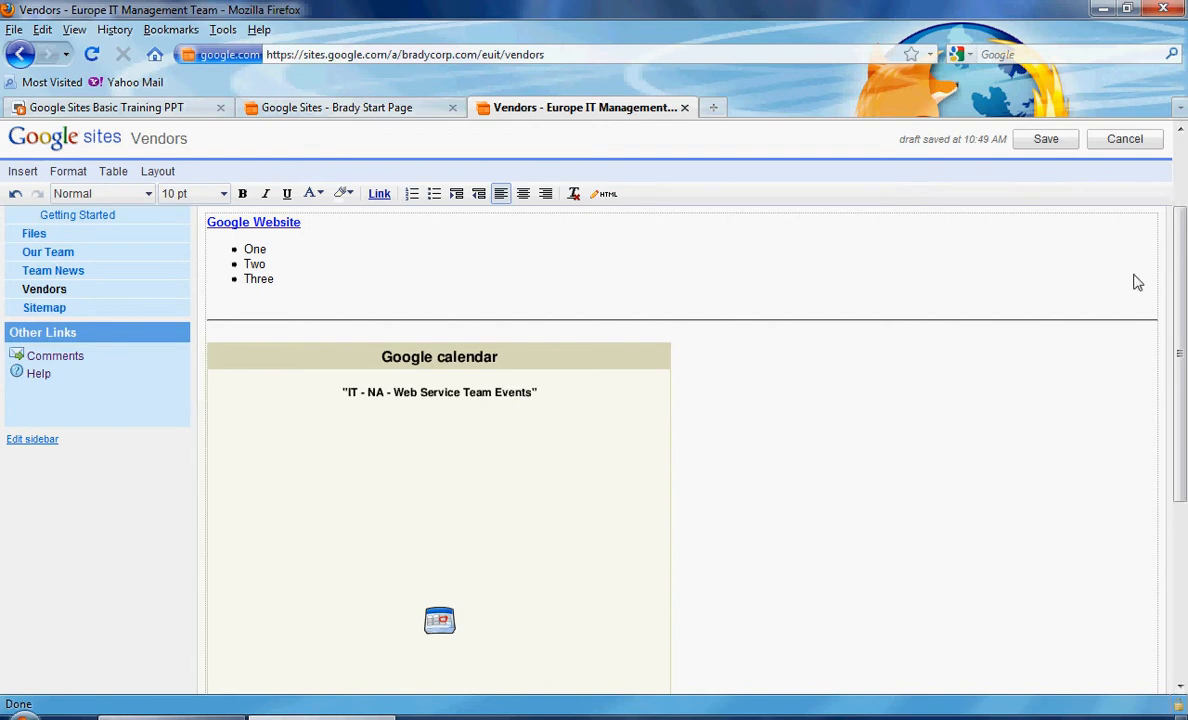
# Step: Save the Vendor Information page and view the published result from its beginning
pyautogui.click(1050, 139)
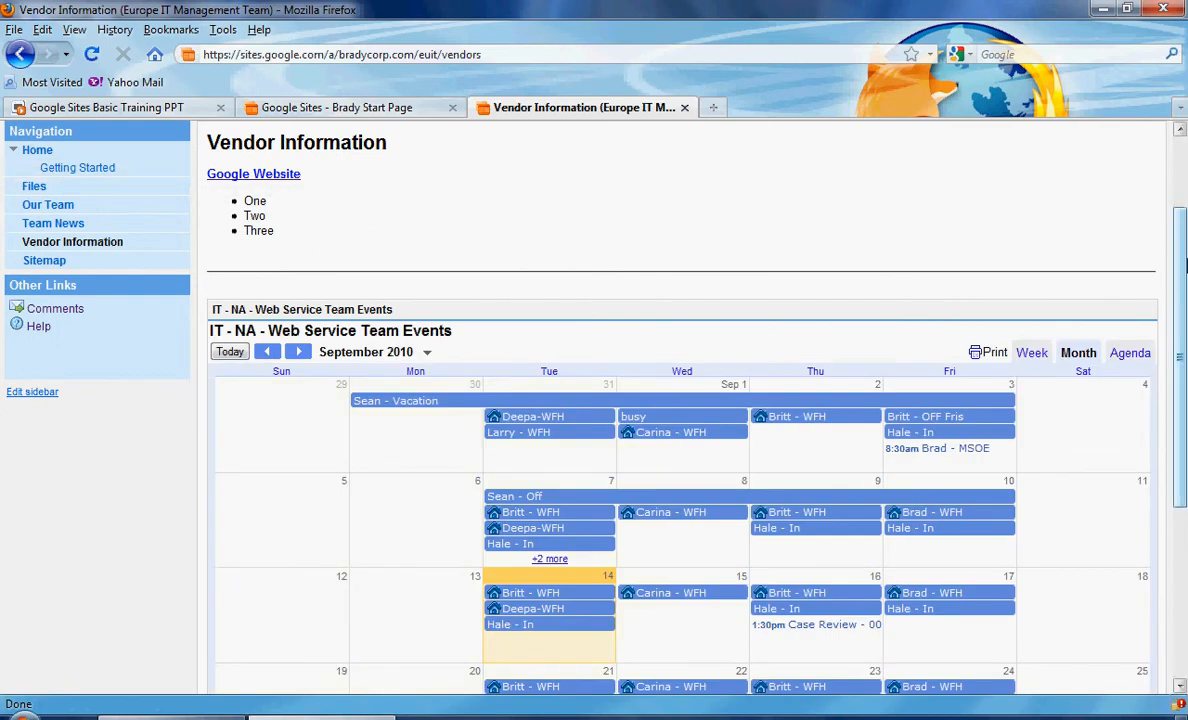
pyautogui.moveTo(1185, 283); pyautogui.dragTo(1186, 165)
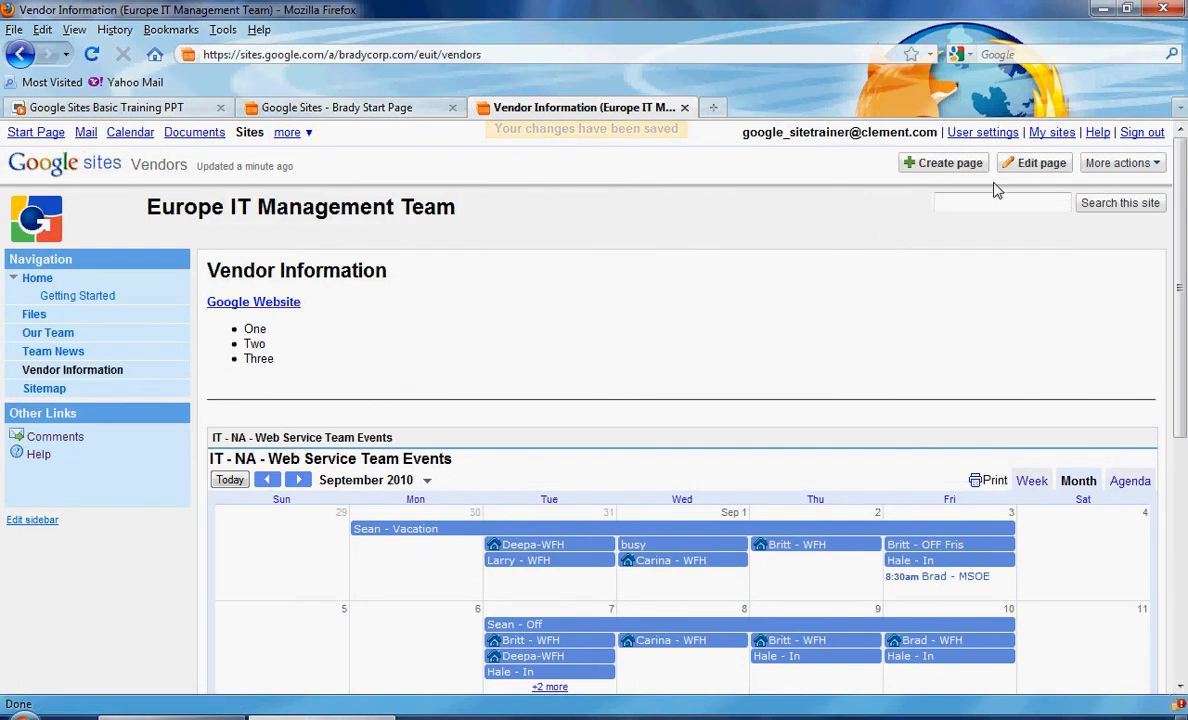
# Step: Reopen the Vendor Information page for editing, examine the available insert, formatting, table and column layout options, and save the page again
pyautogui.click(1037, 172)
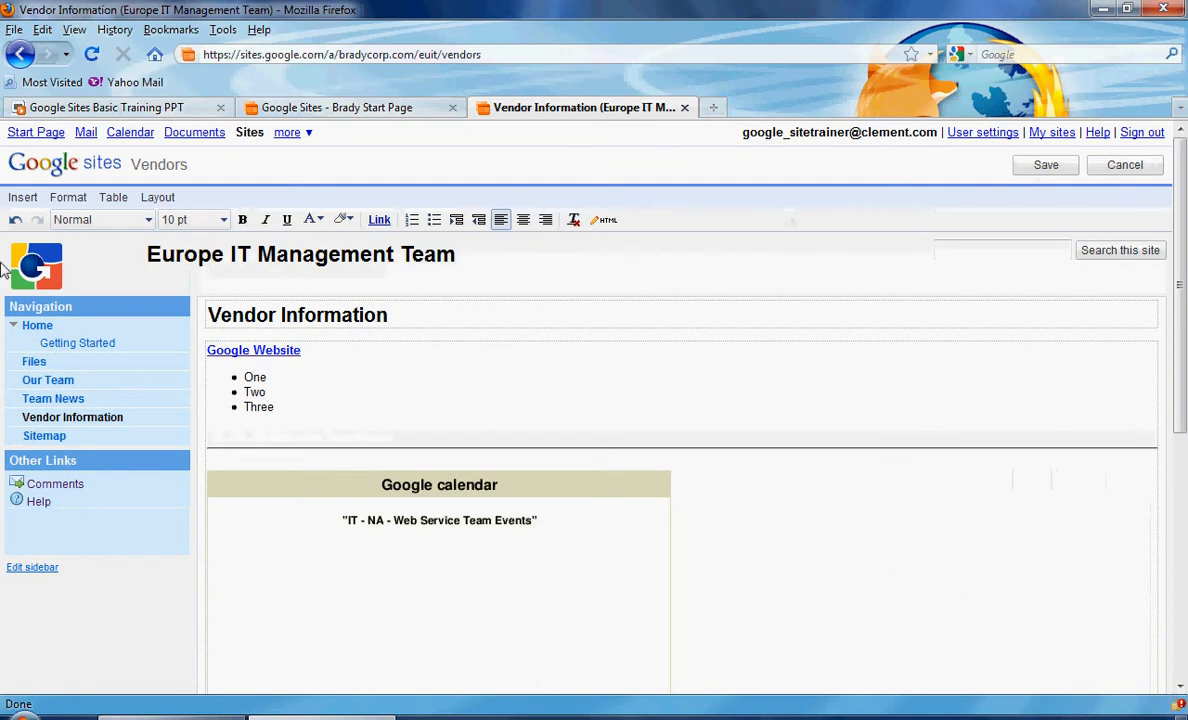
pyautogui.click(207, 398)
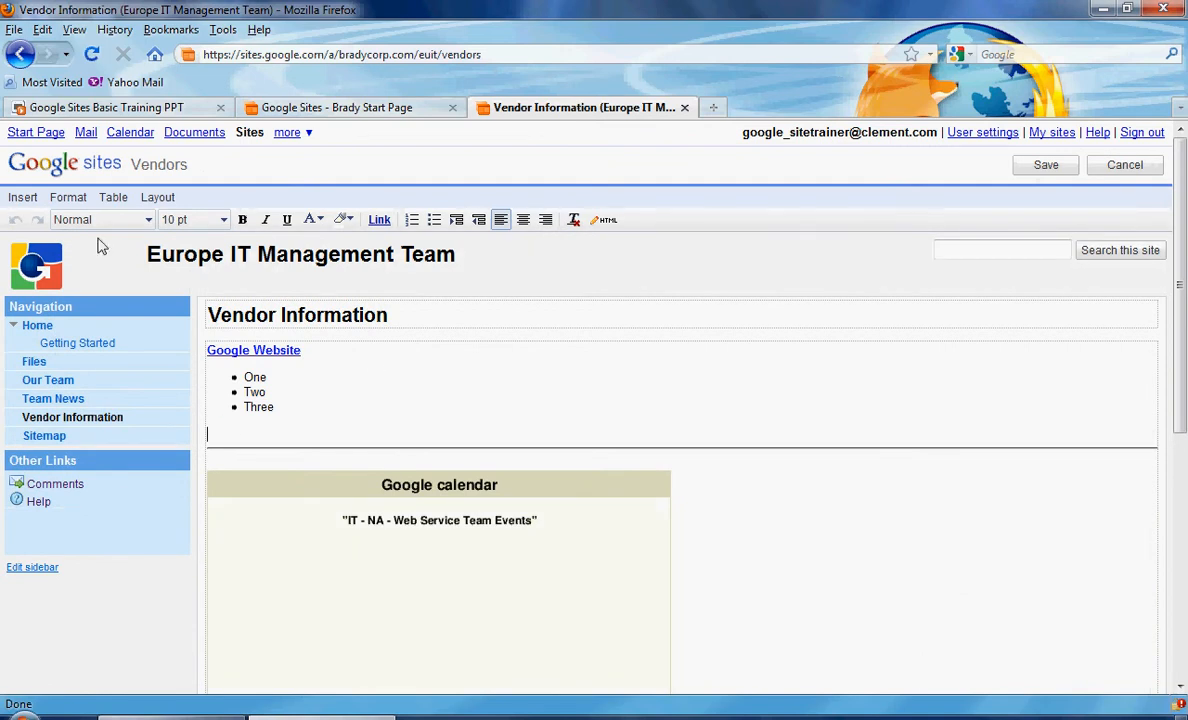
pyautogui.click(24, 198)
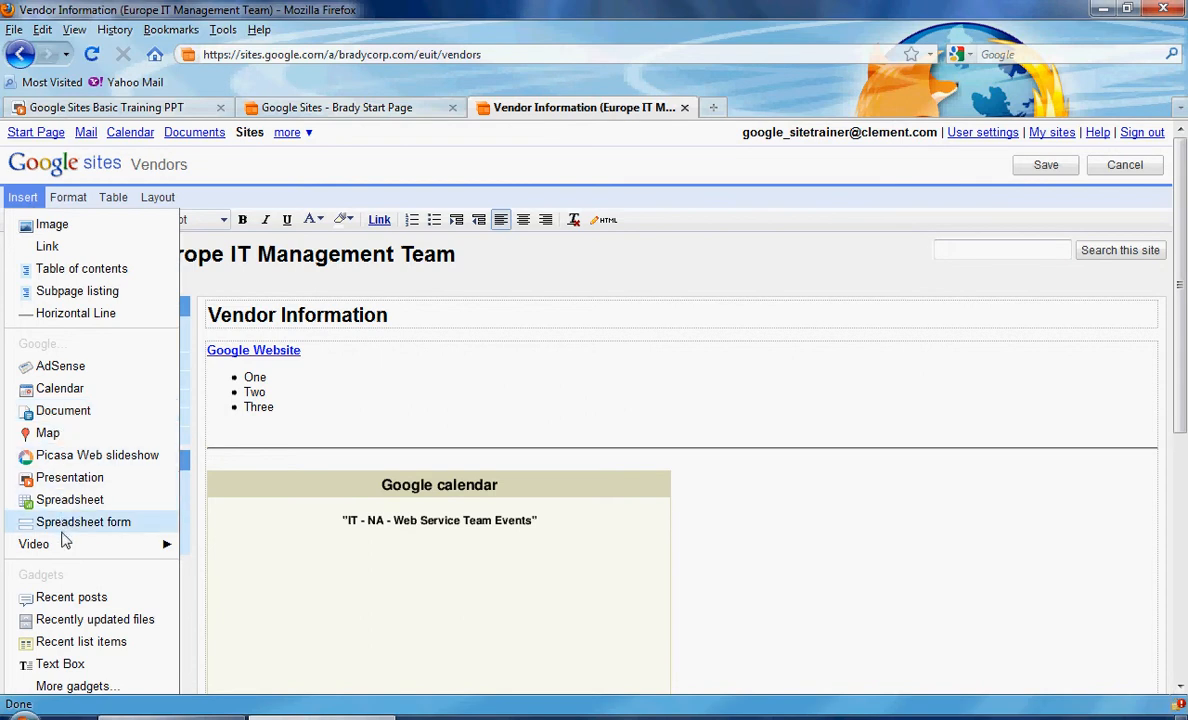
pyautogui.click(84, 200)
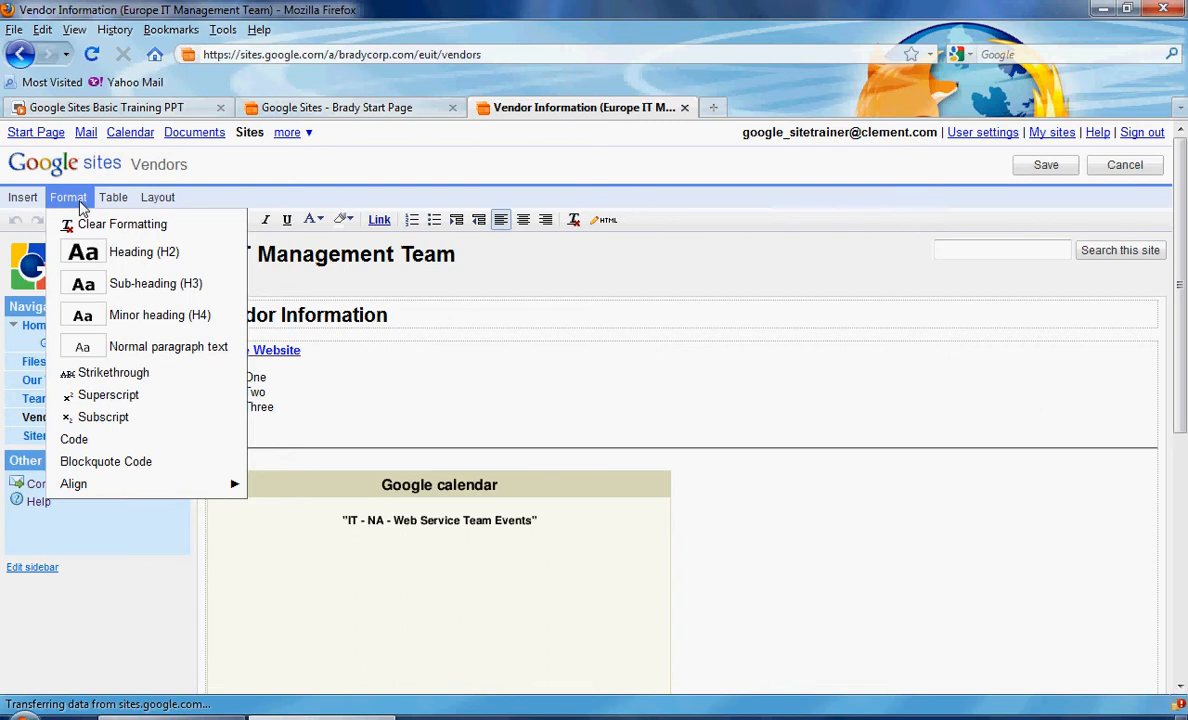
pyautogui.click(101, 205)
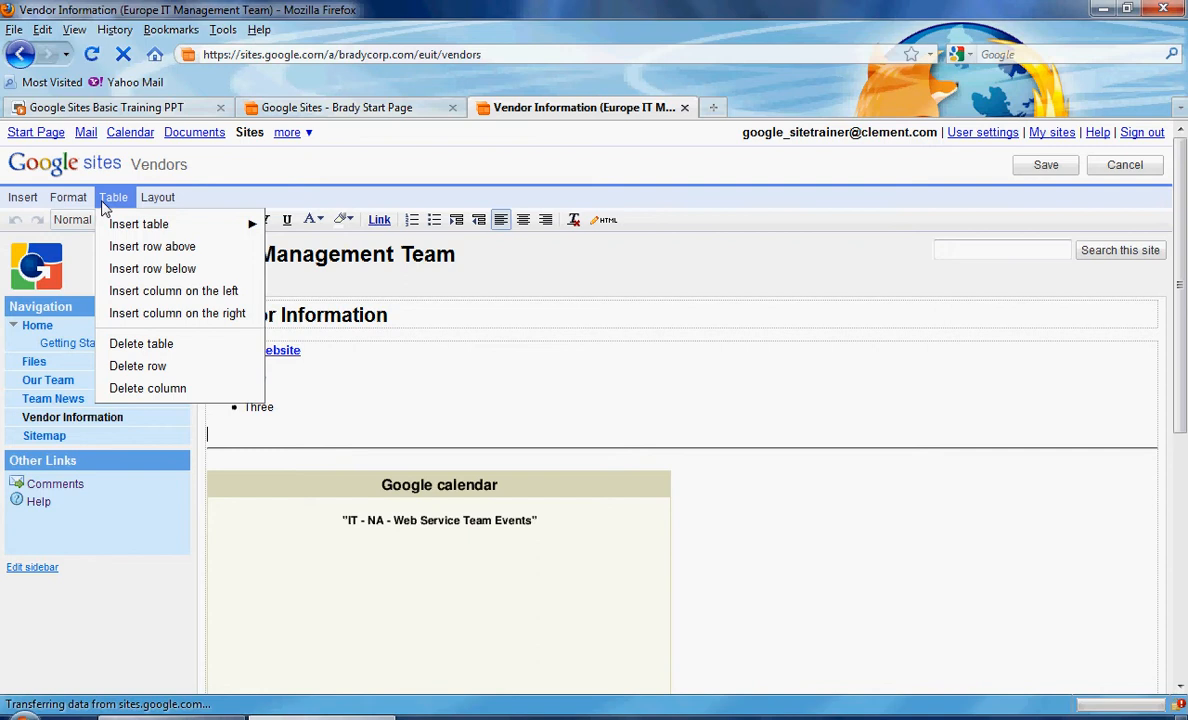
pyautogui.moveTo(118, 230)
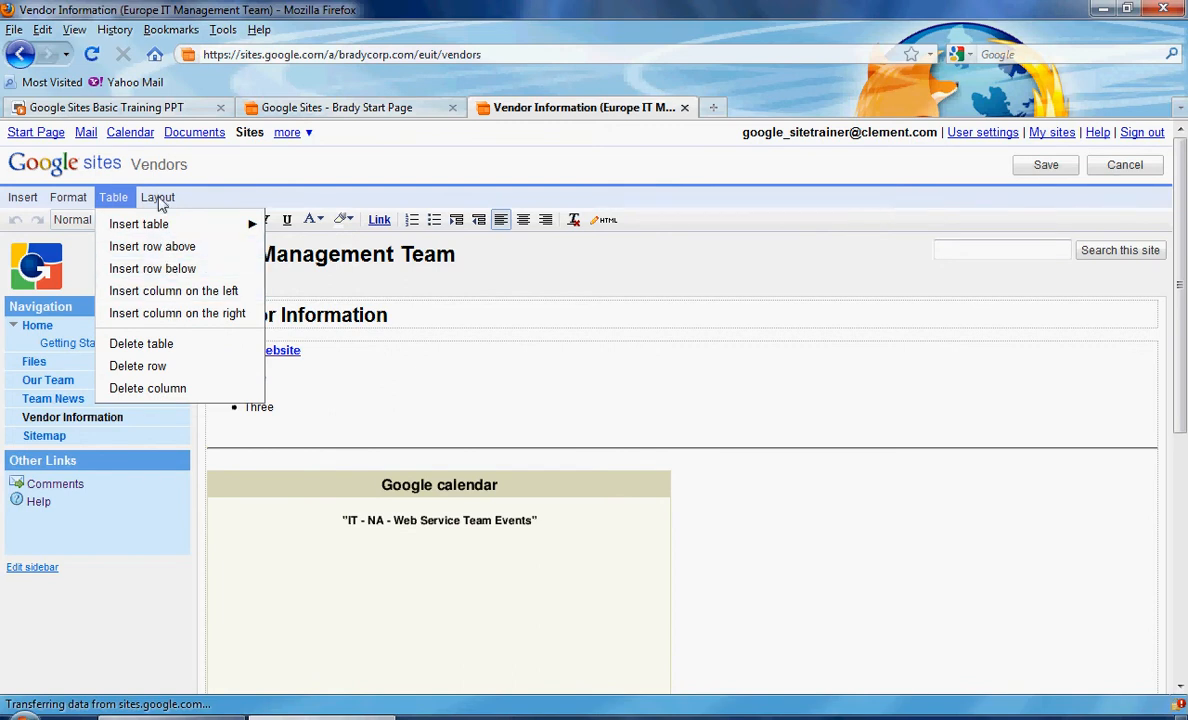
pyautogui.moveTo(157, 199)
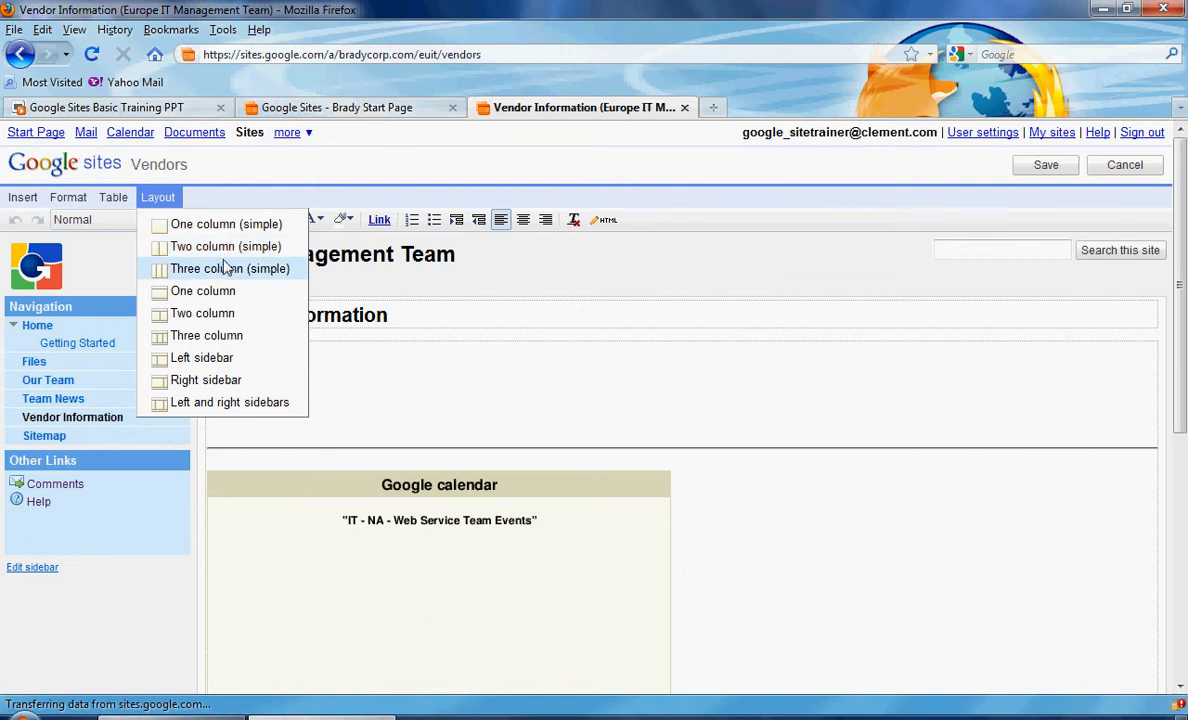
pyautogui.click(490, 386)
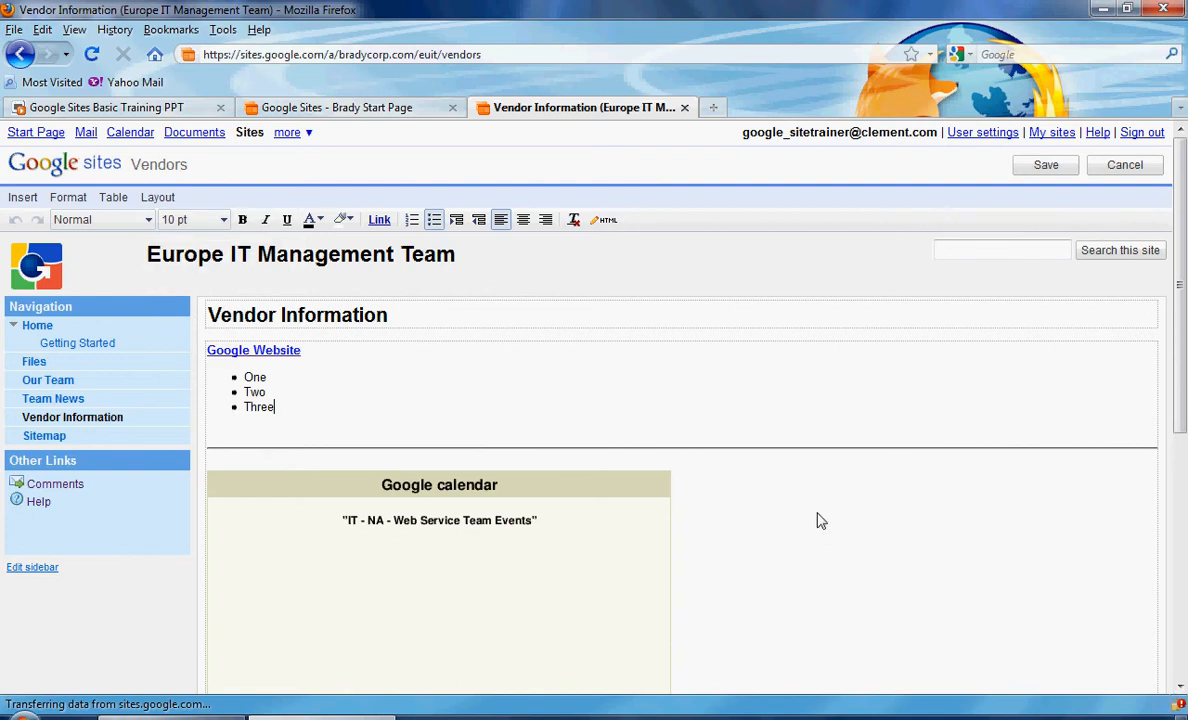
pyautogui.click(1067, 174)
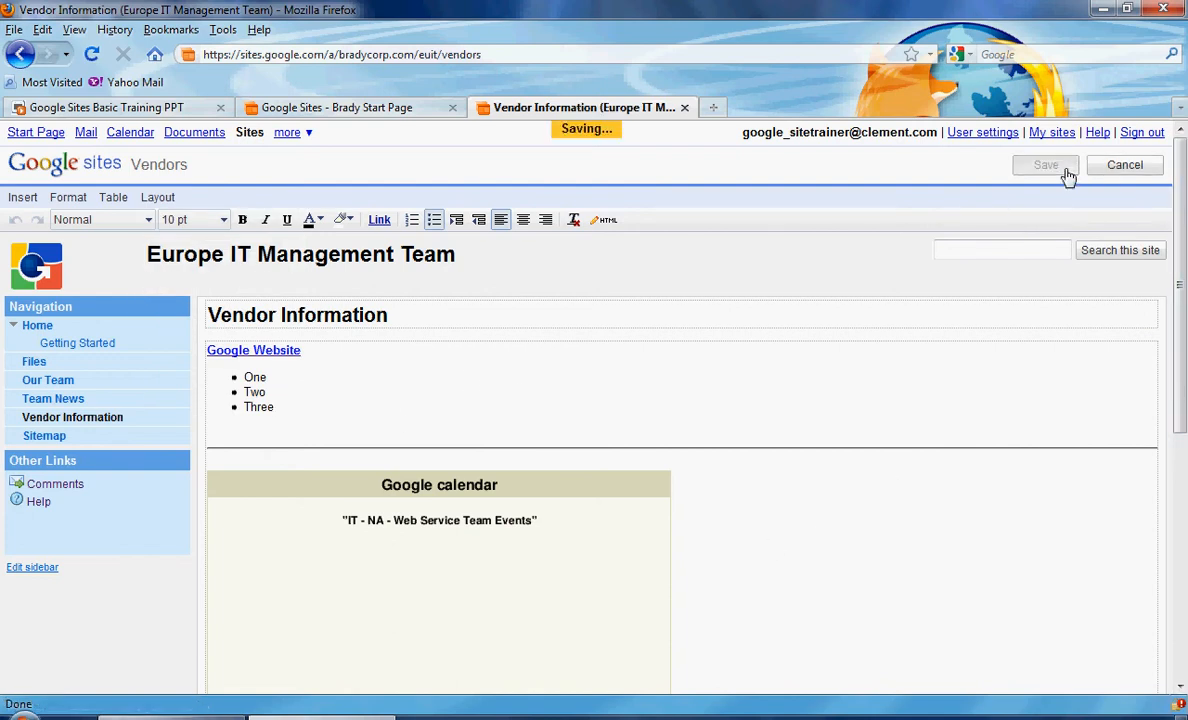